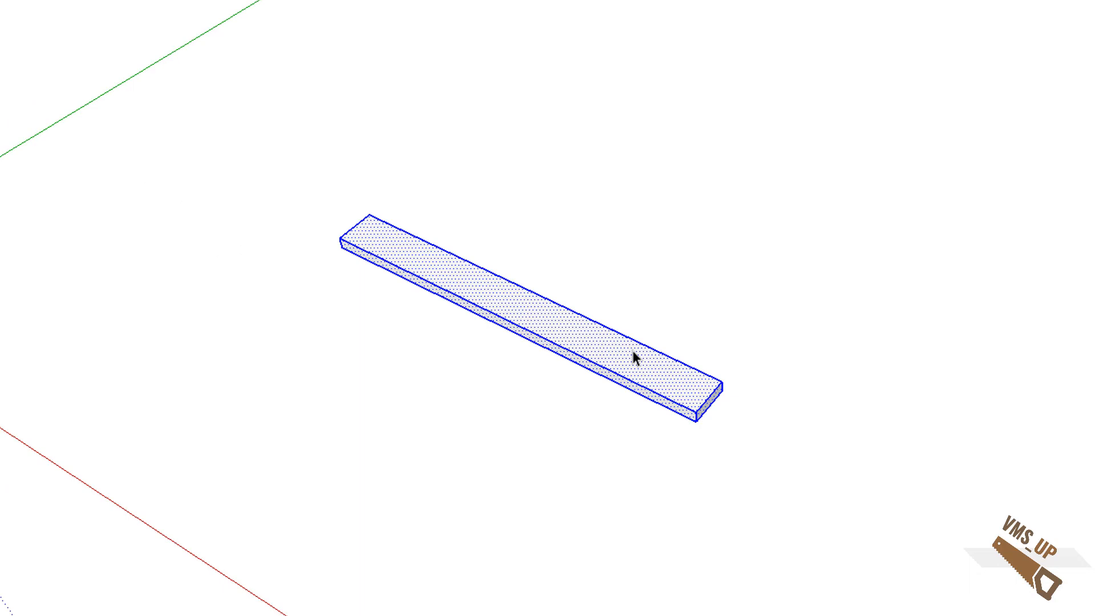
# Turn the selected board into a component with the definition name Traverse, replacing the selection.
pyautogui.rightClick(634, 357)
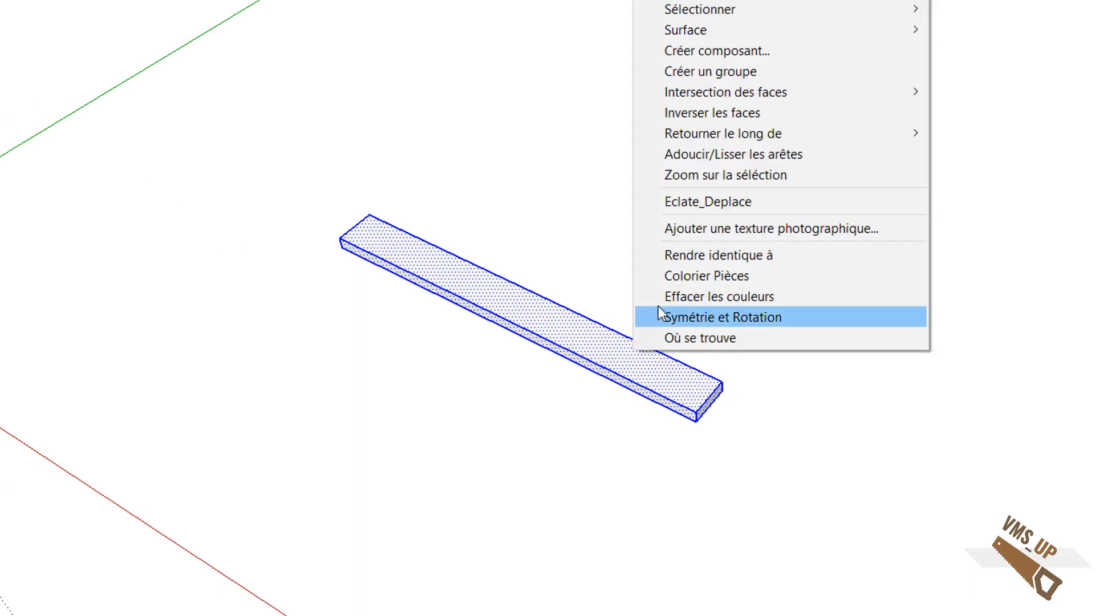
pyautogui.click(764, 52)
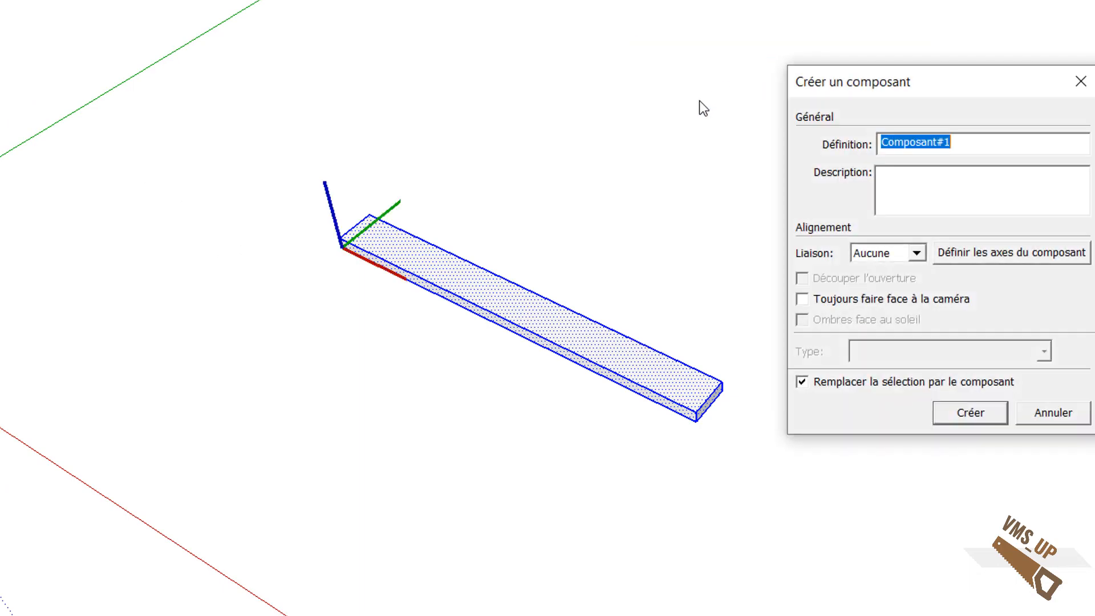
pyautogui.moveTo(957, 141); pyautogui.dragTo(861, 140)
pyautogui.write('Traverse')
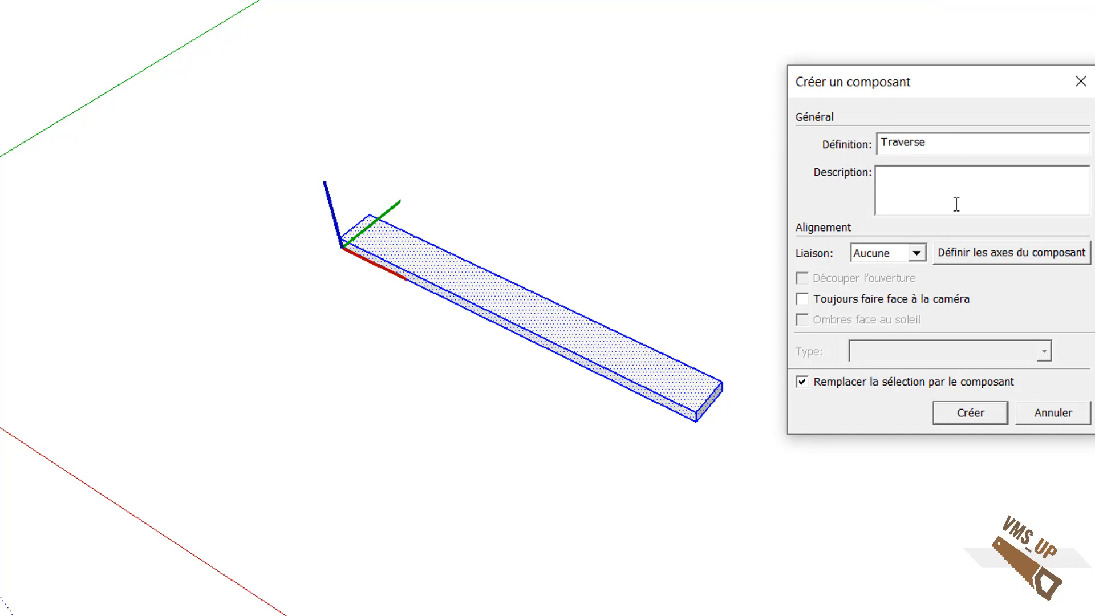
pyautogui.click(999, 418)
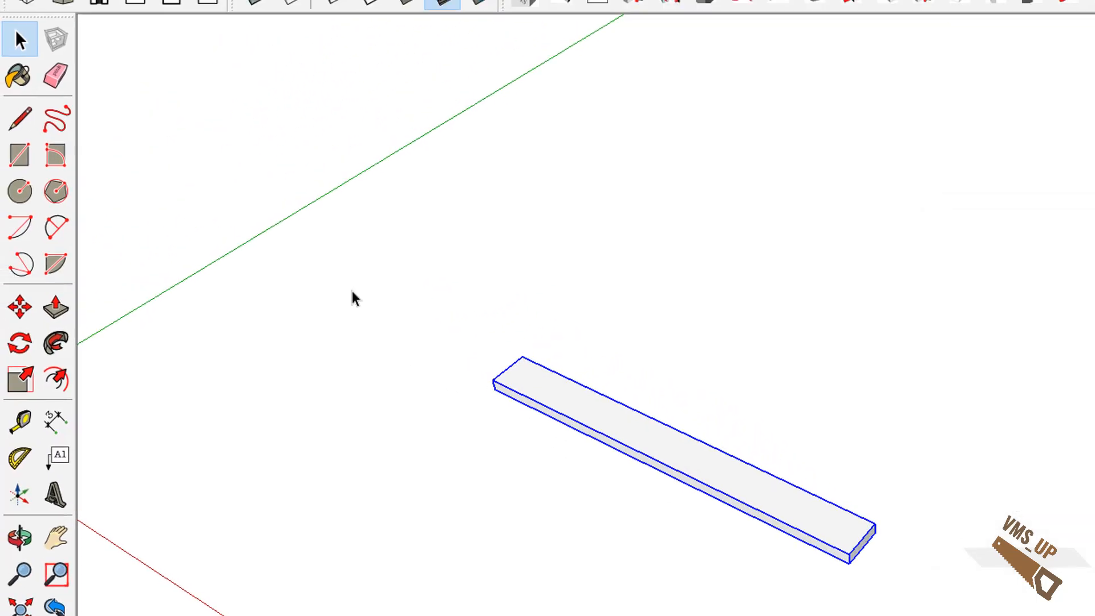
# Paint the board component with the Cerisier original wood material from the Bois collection.
pyautogui.click(19, 75)
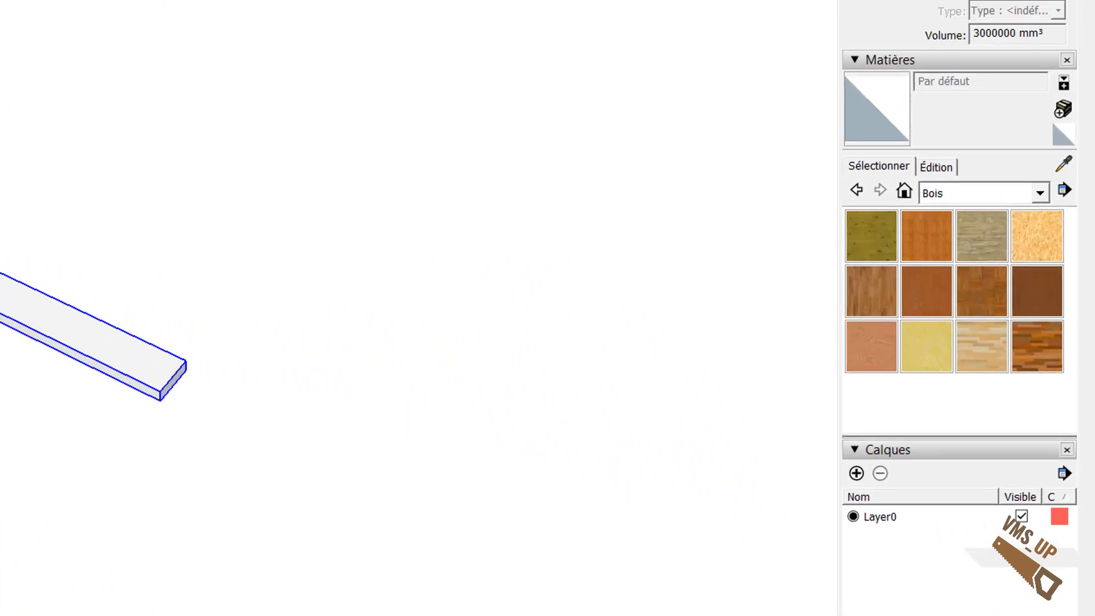
pyautogui.click(924, 288)
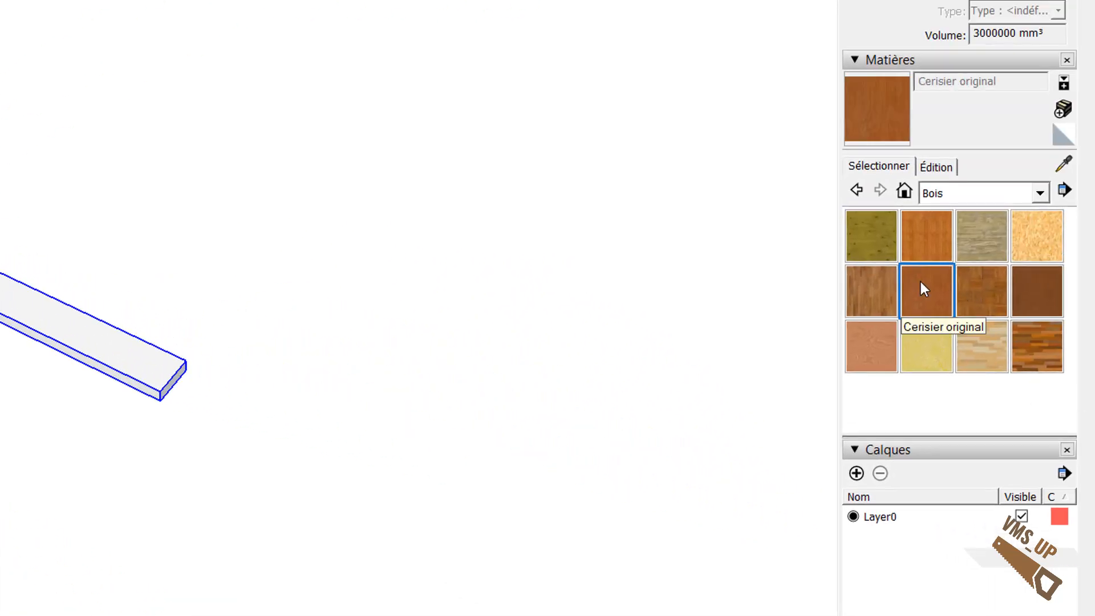
pyautogui.click(136, 334)
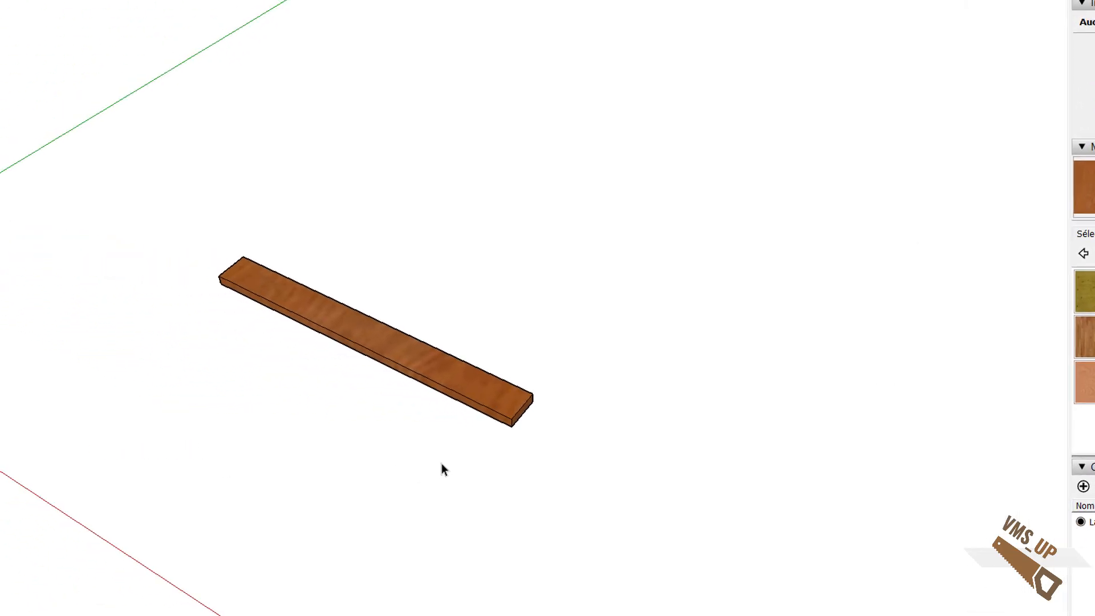
# Make two copies of the board with the Move tool, spaced apart and parallel behind the original.
pyautogui.scroll(2, 441, 469)
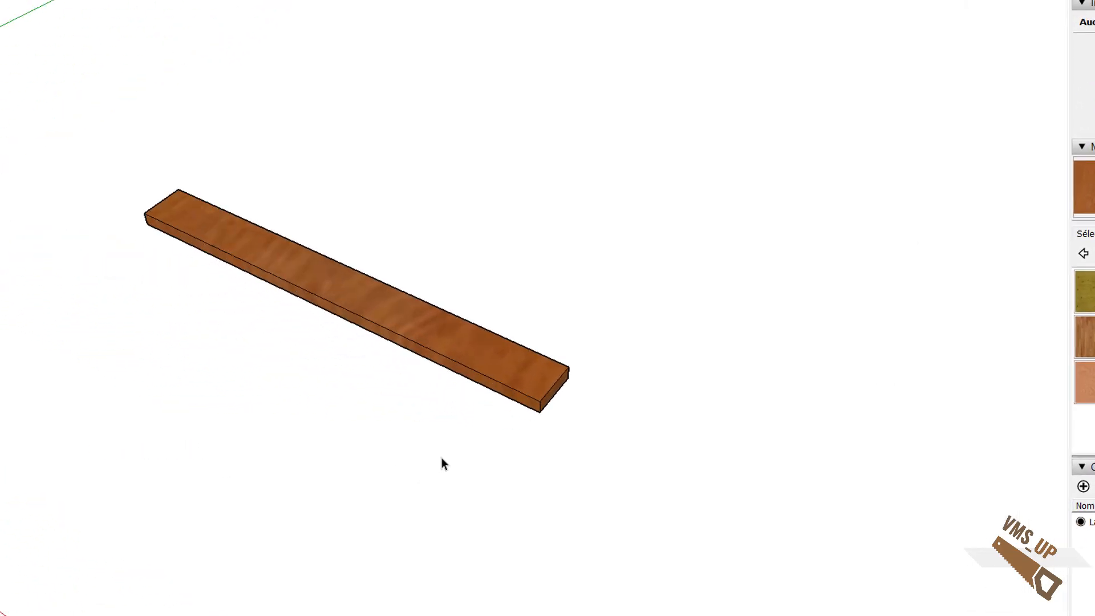
pyautogui.press('m')
pyautogui.click(546, 384)
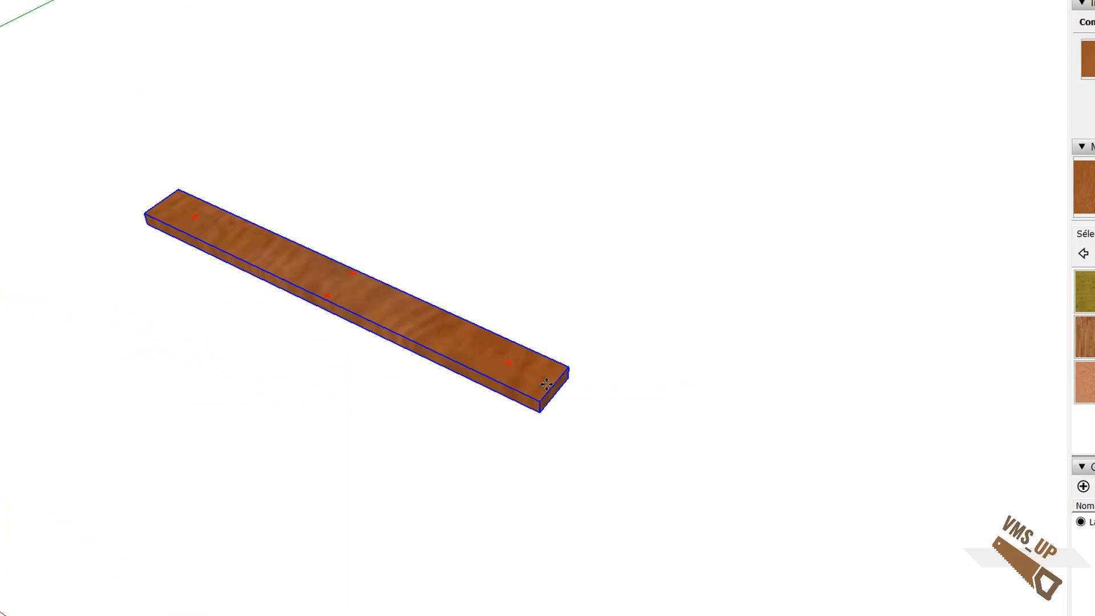
pyautogui.press('ctrl')
pyautogui.click(663, 321)
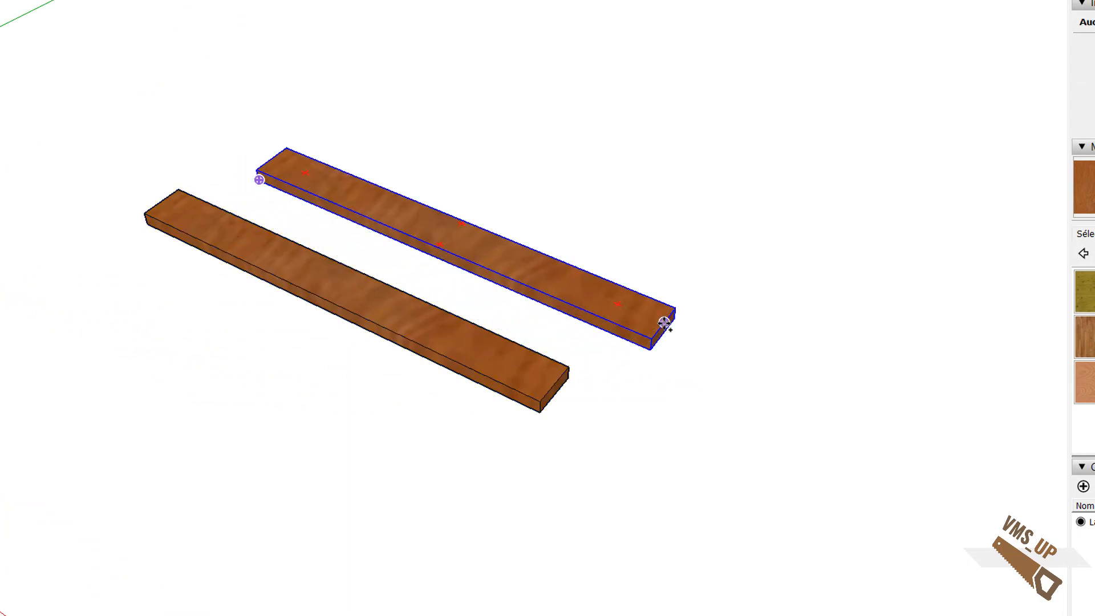
pyautogui.press('ctrl')
pyautogui.click(846, 269)
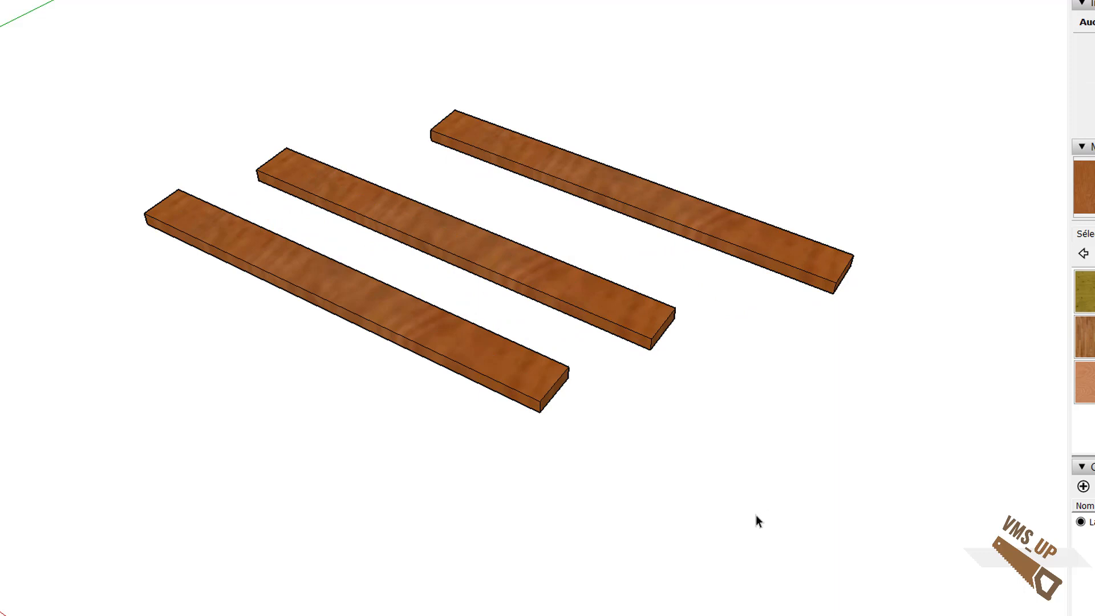
# Make the middle board and the rear board unique components with Rendre unique.
pyautogui.click(628, 319)
pyautogui.rightClick(628, 320)
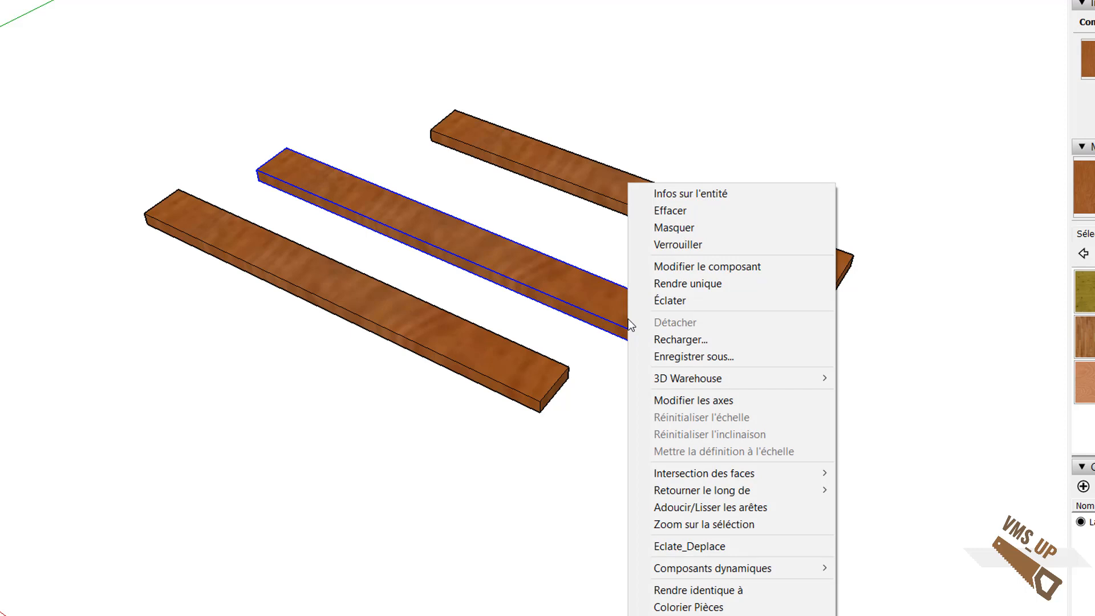
pyautogui.click(677, 283)
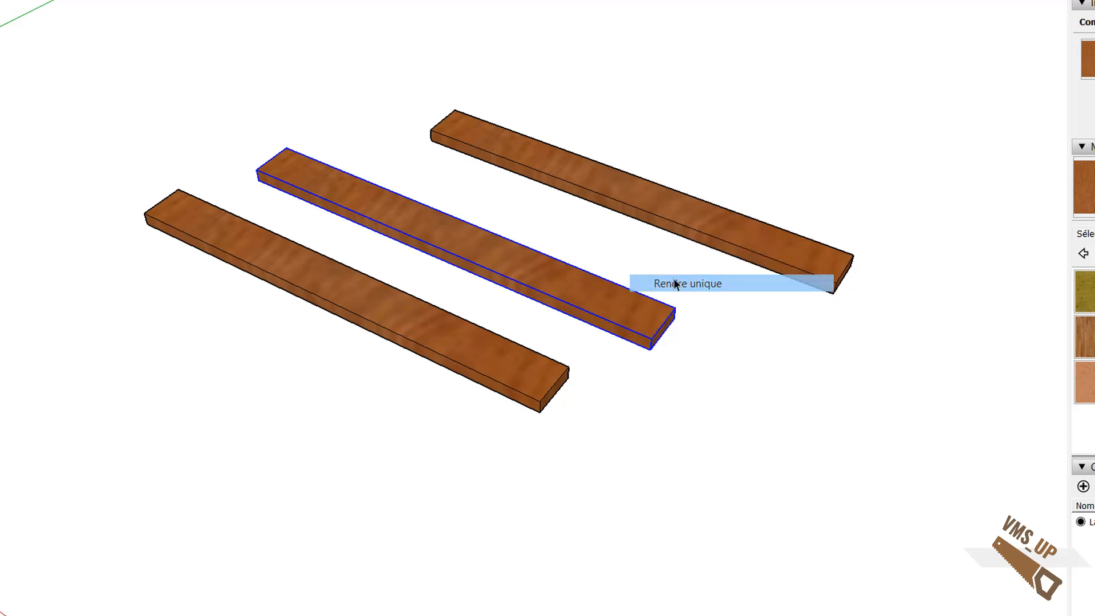
pyautogui.click(653, 214)
pyautogui.rightClick(654, 213)
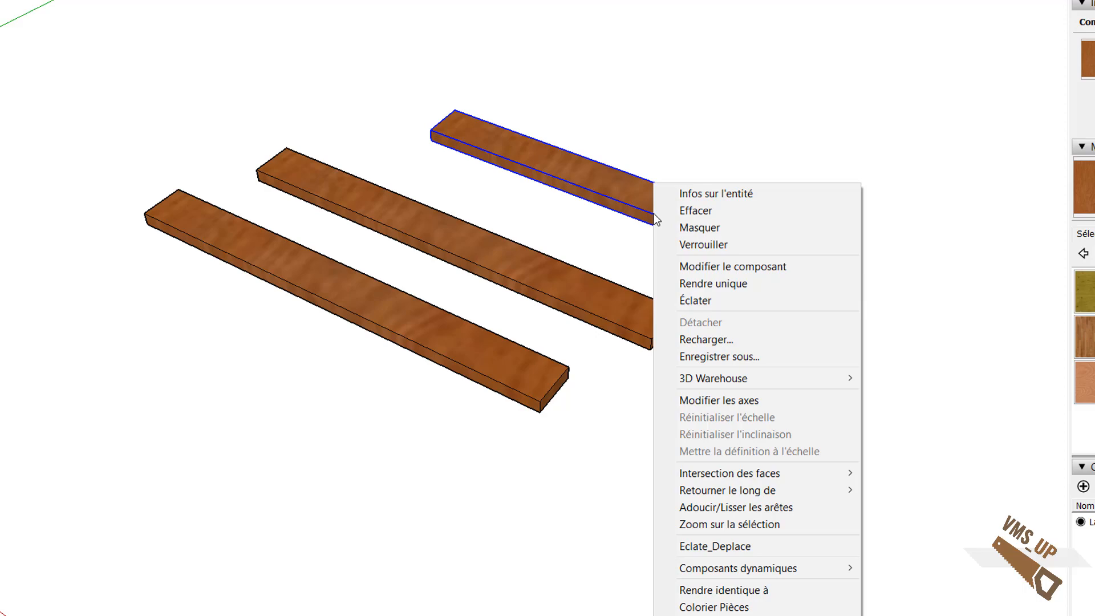
pyautogui.click(727, 285)
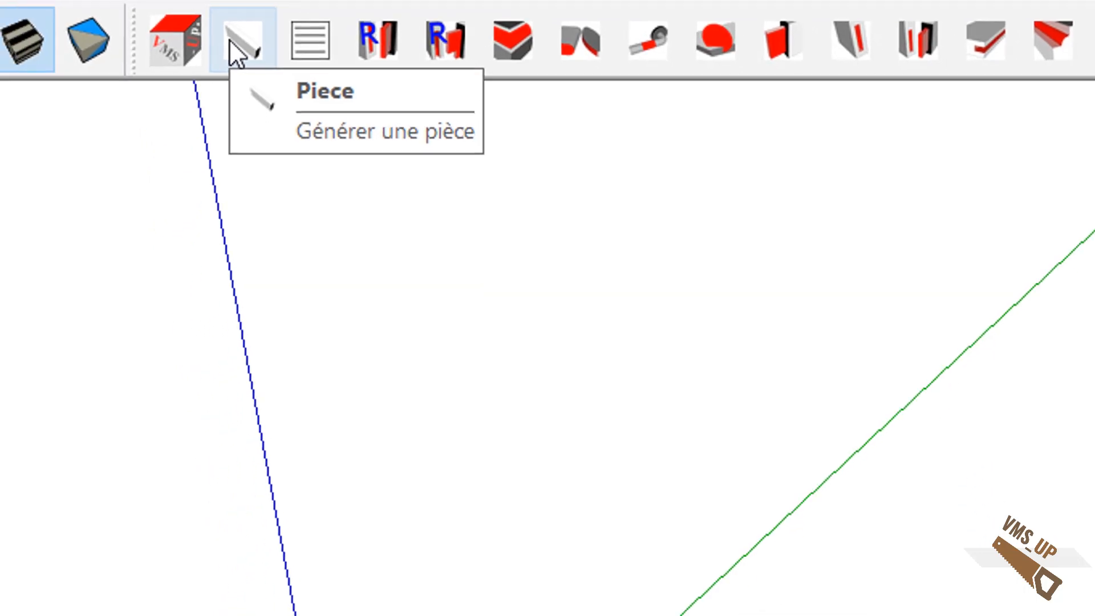
# Generate a single VMS_Up piece named Traverse with Dim_1 1000 mm, Dim_2 100 mm, Dim_3 30 mm, in Erable - Massif.
pyautogui.click(232, 42)
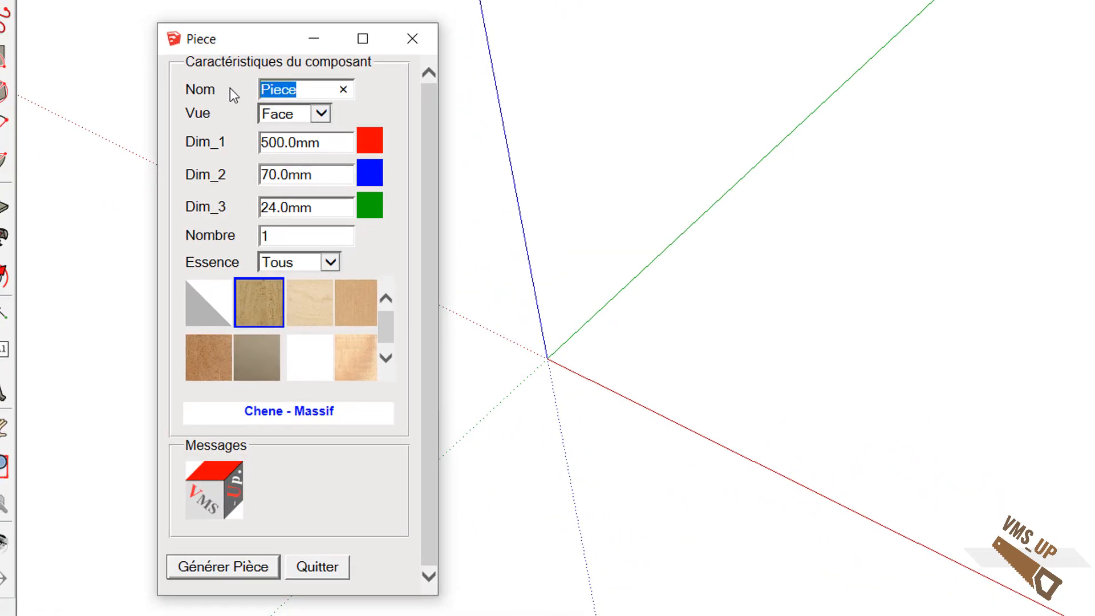
pyautogui.write('Traverse')
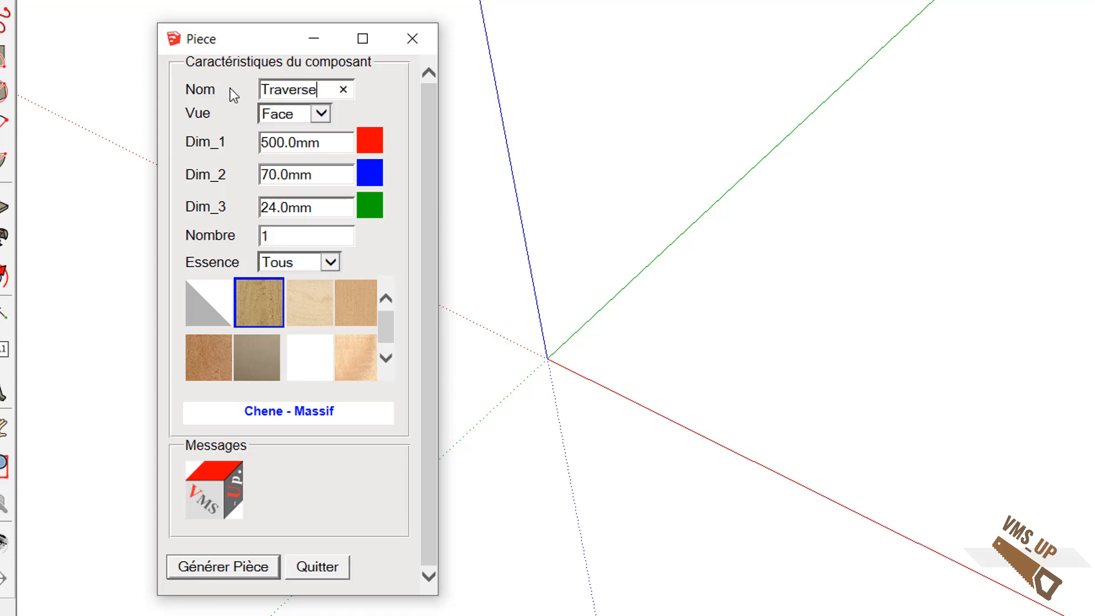
pyautogui.press('Tab')
pyautogui.press('Tab')
pyautogui.write('10')
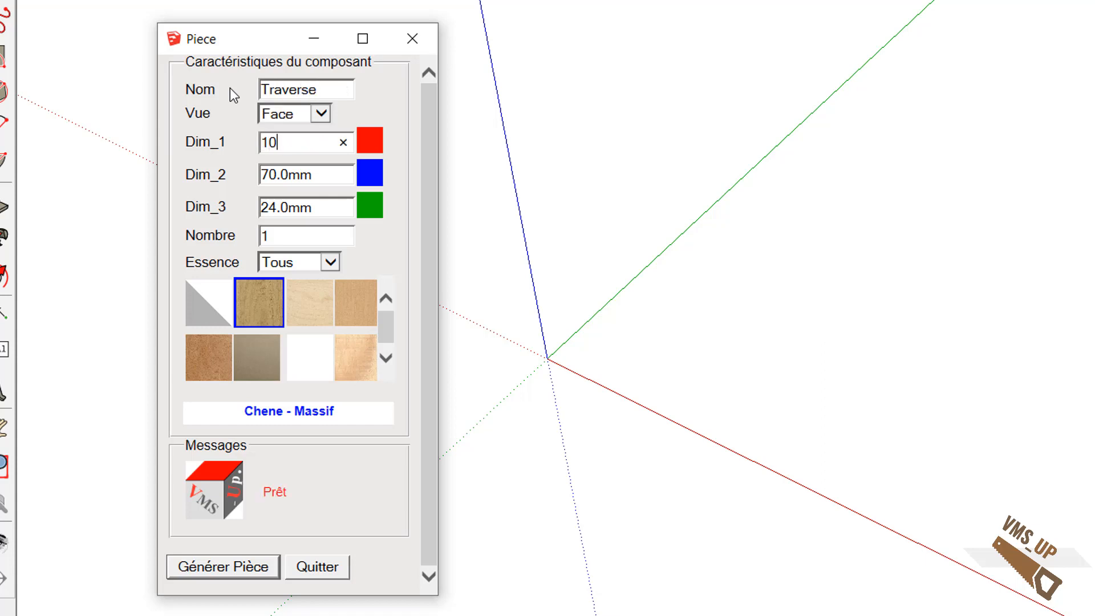
pyautogui.write('00')
pyautogui.press('Tab')
pyautogui.write('100')
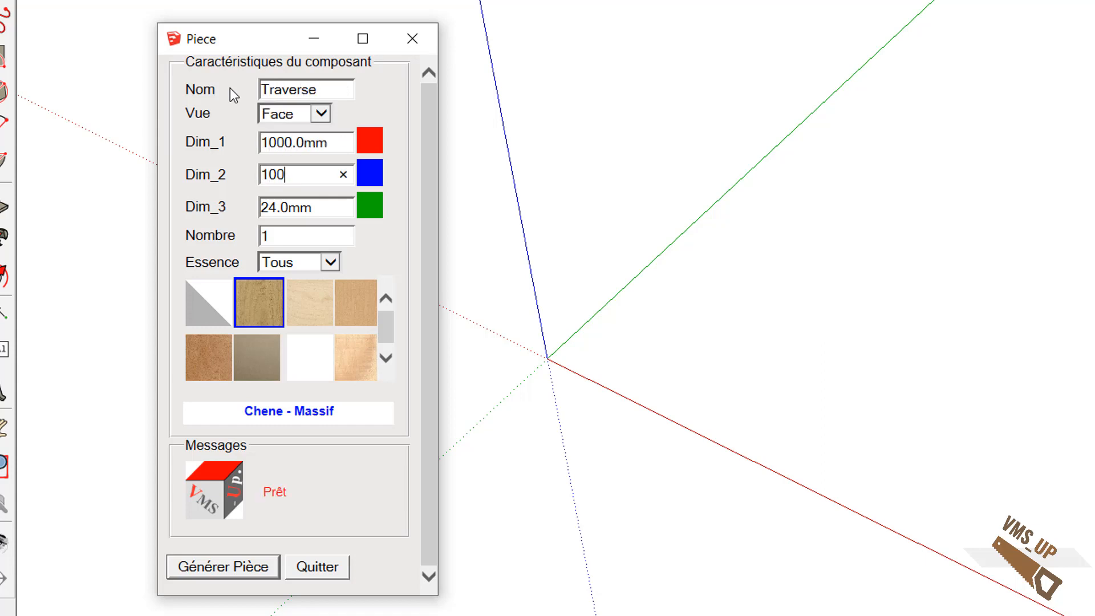
pyautogui.press('Tab')
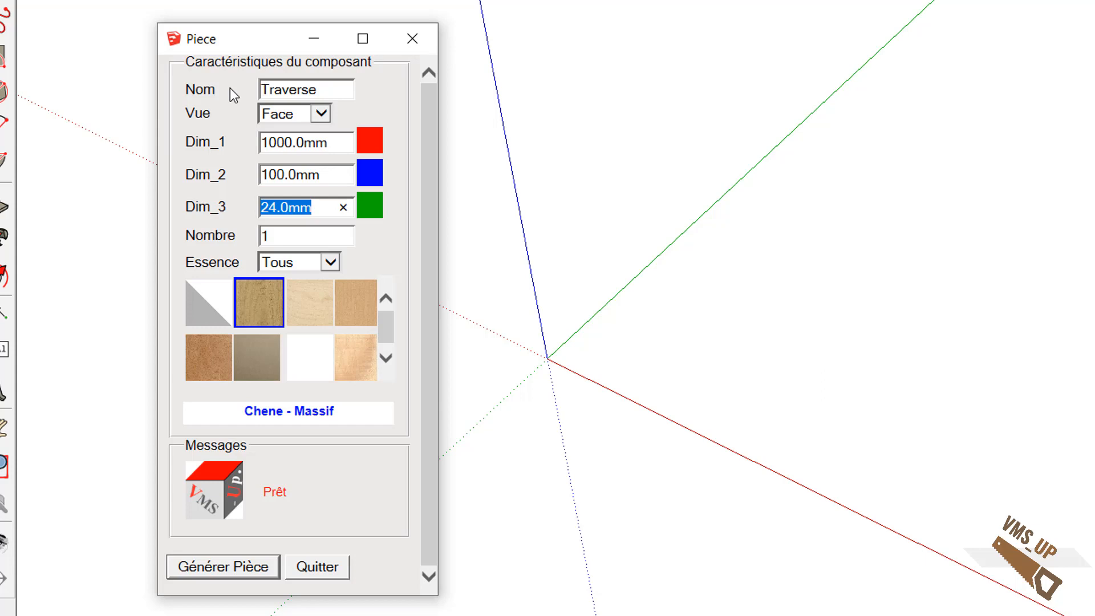
pyautogui.write('30')
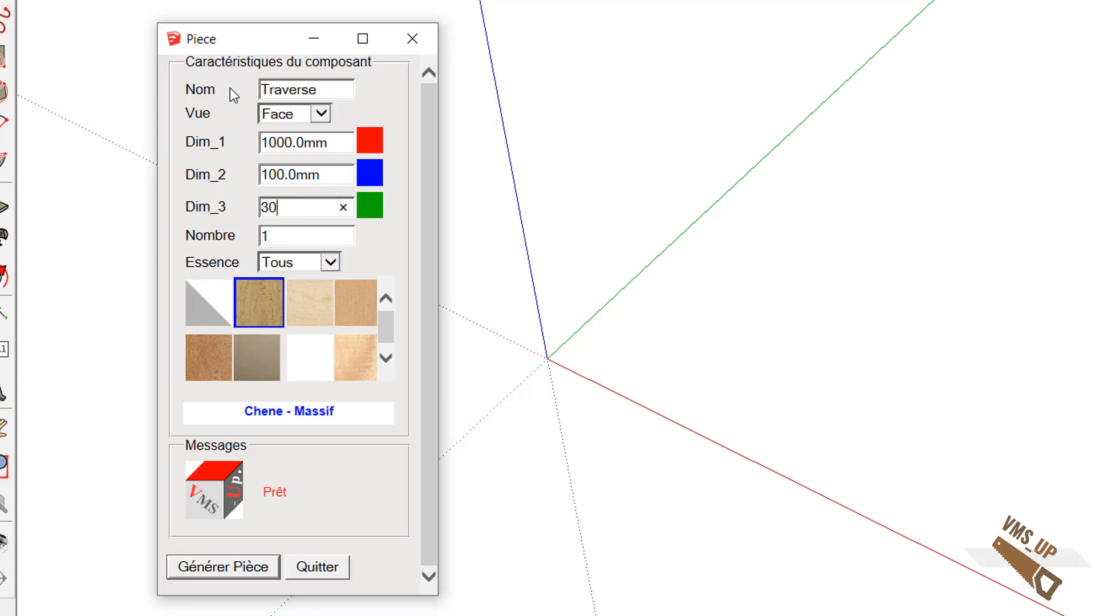
pyautogui.click(369, 318)
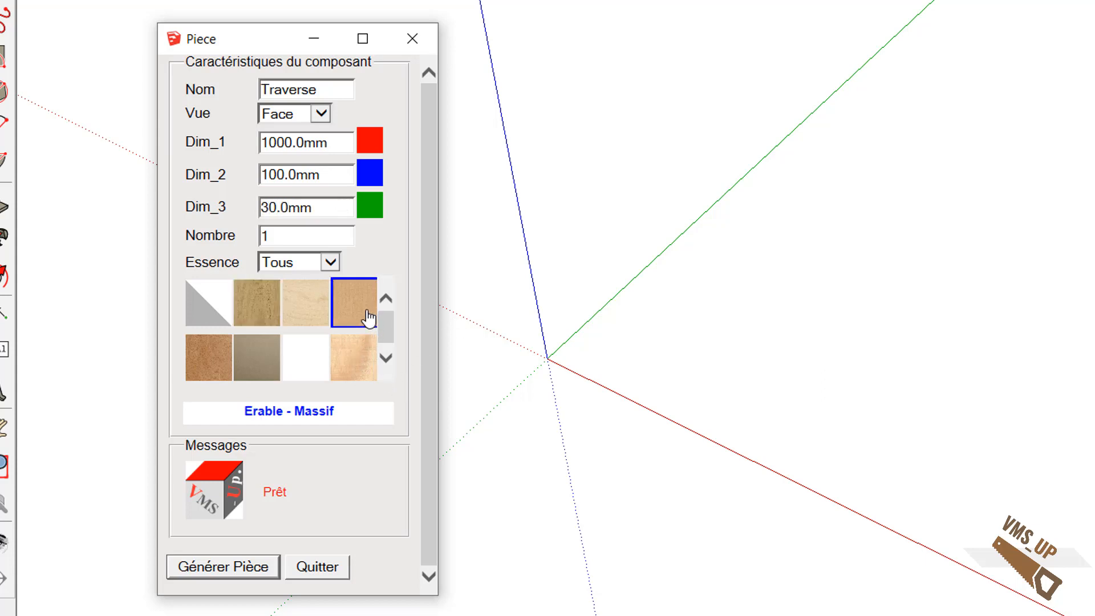
pyautogui.click(253, 566)
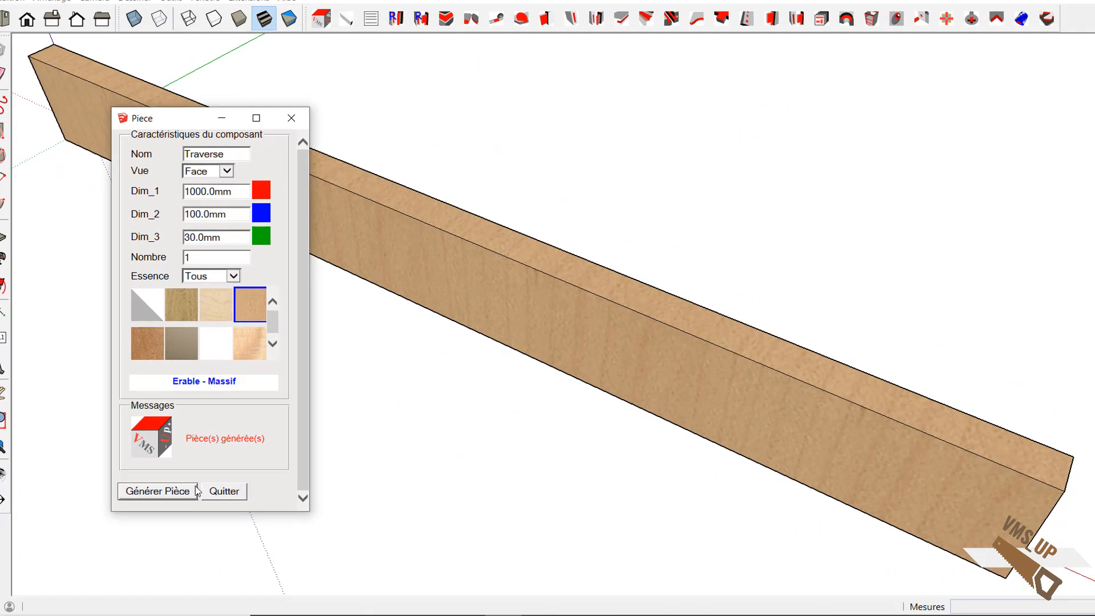
# Cancel the single generated piece and generate a series of 3 pieces with Série set to Identique.
pyautogui.rightClick(356, 447)
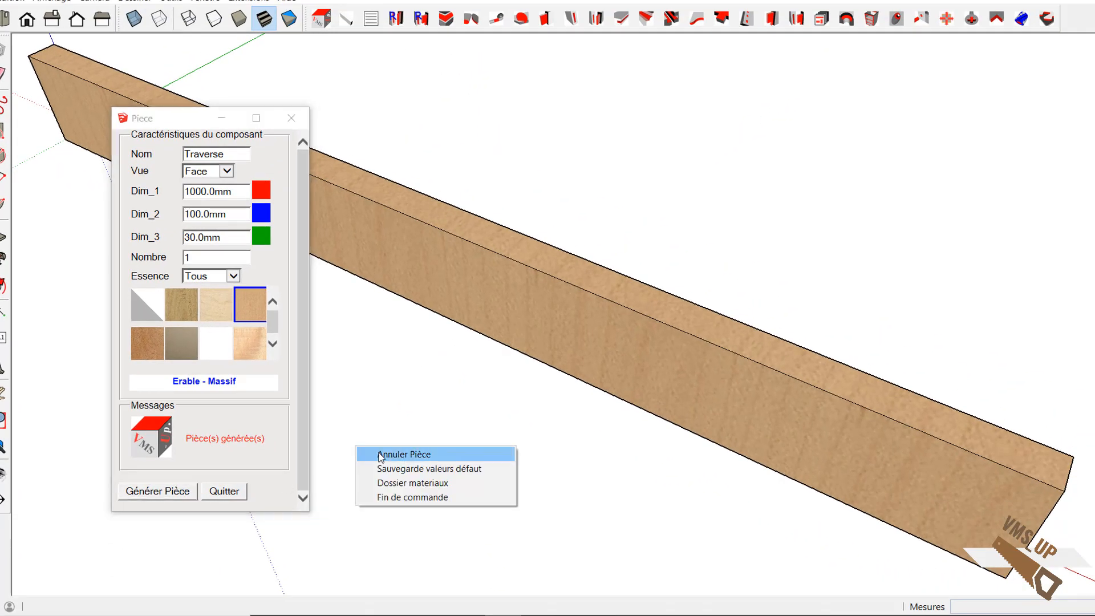
pyautogui.click(380, 454)
pyautogui.click(170, 252)
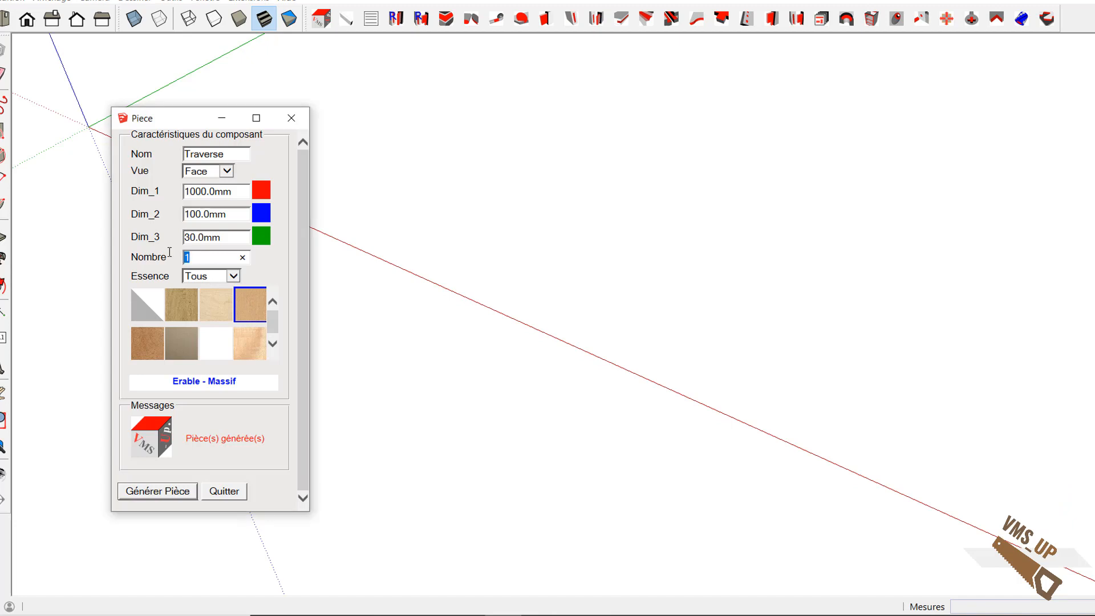
pyautogui.write('3')
pyautogui.press('Tab')
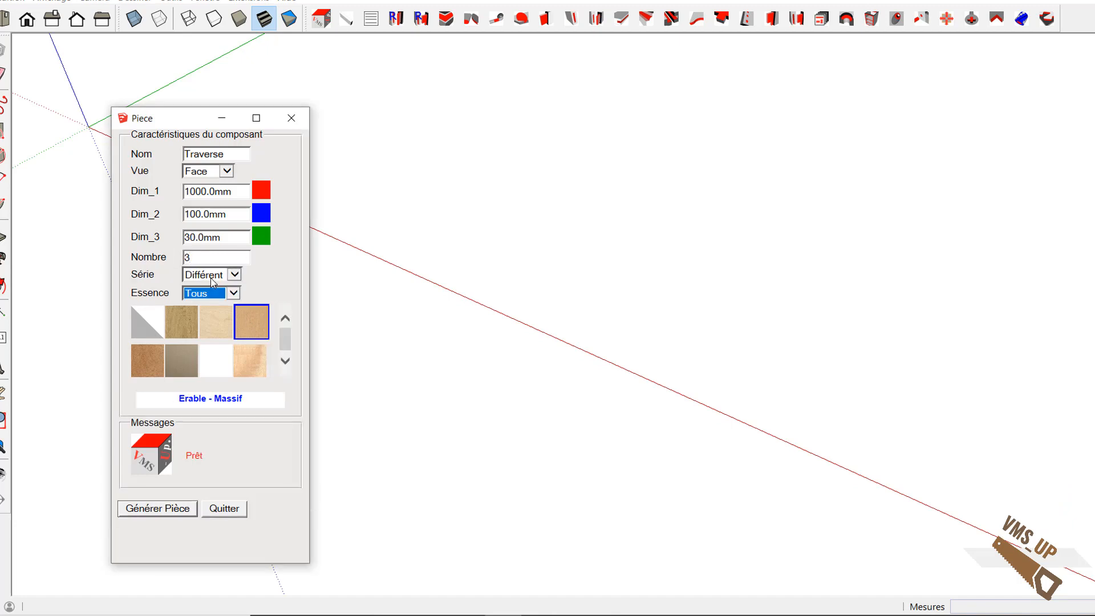
pyautogui.click(235, 275)
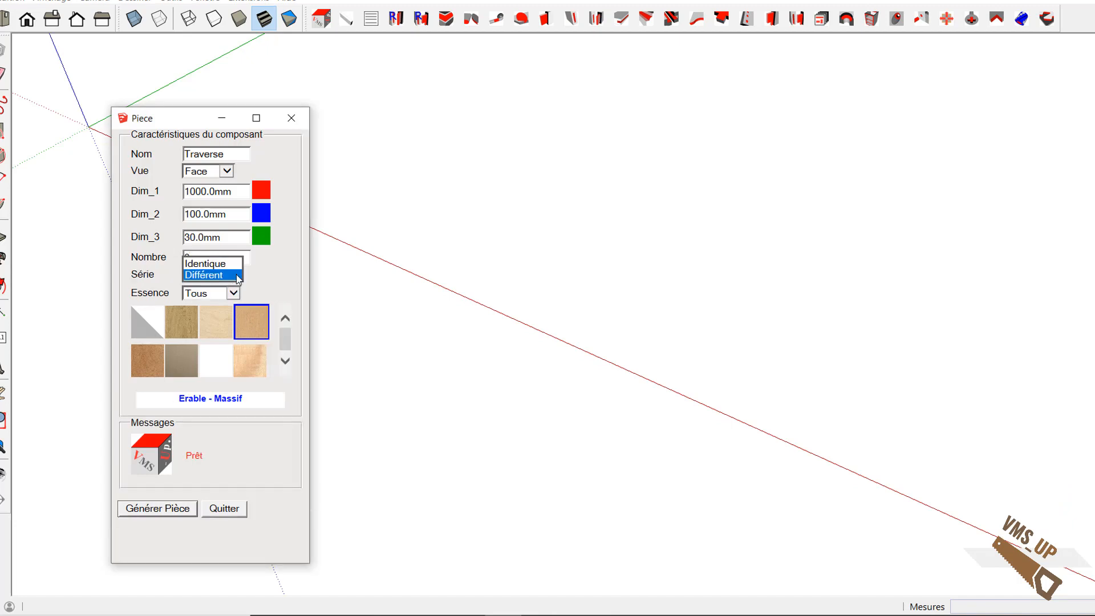
pyautogui.click(236, 267)
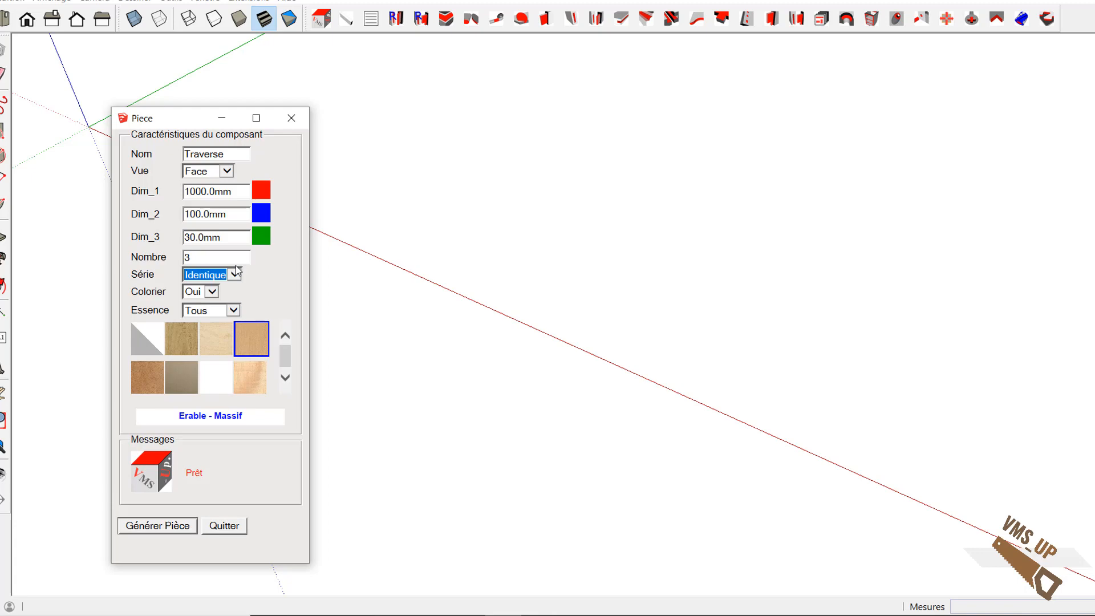
pyautogui.click(169, 527)
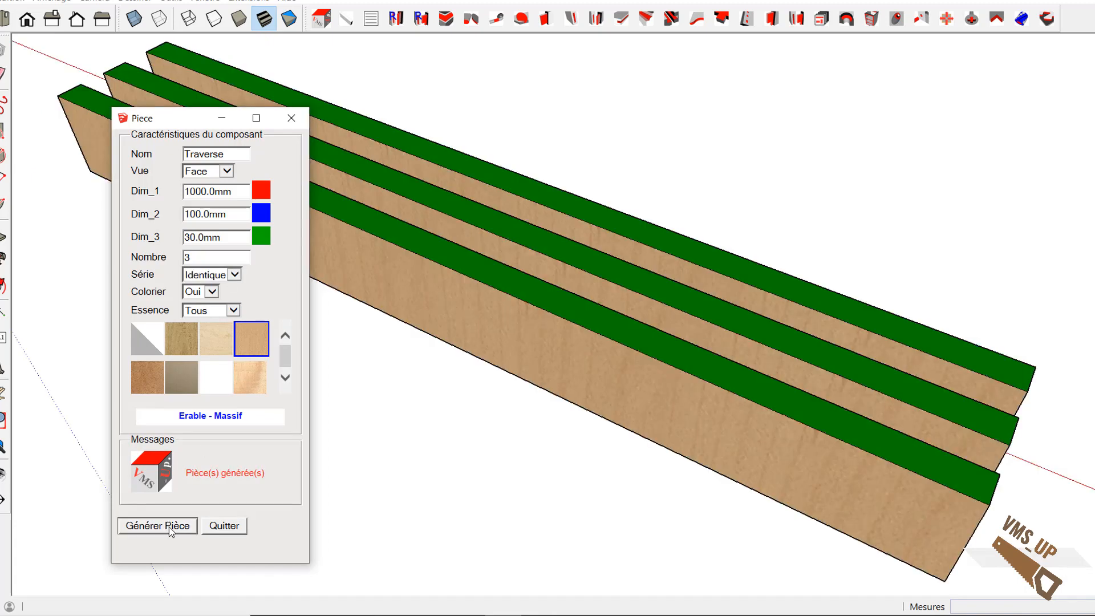
# Examine the coloured faces of the three pieces from the end side and quit the Piece dialog.
pyautogui.moveTo(797, 374)
pyautogui.mouseDown(button='middle')
pyautogui.moveTo(813, 357)
pyautogui.moveTo(416, 317)
pyautogui.moveTo(354, 274)
pyautogui.moveTo(474, 268)
pyautogui.mouseUp(button='middle')
pyautogui.moveTo(601, 306); pyautogui.dragTo(441, 316, button='middle')
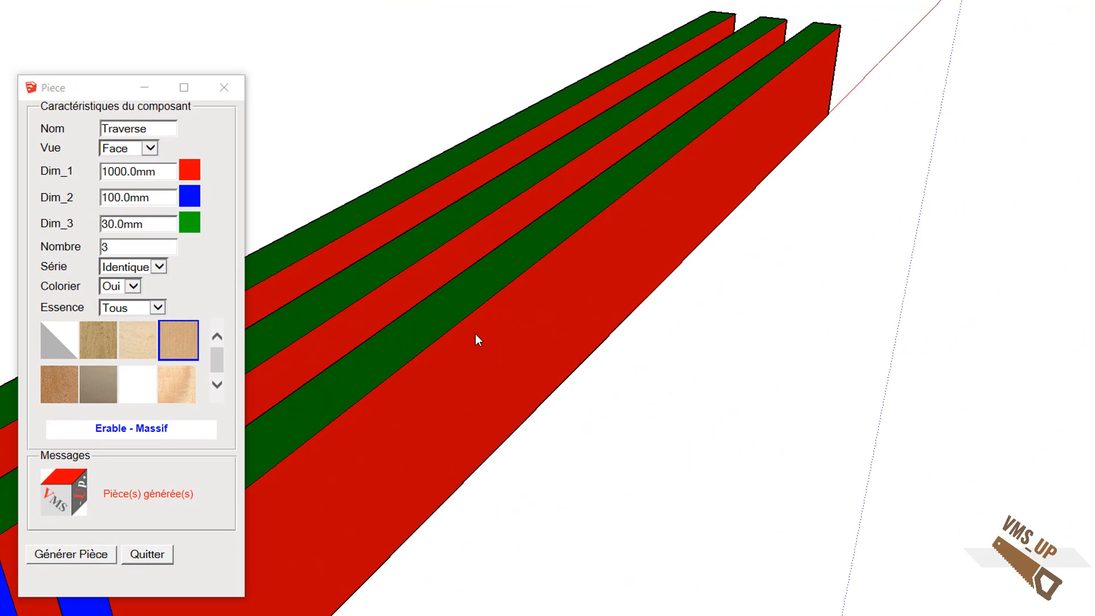
pyautogui.moveTo(498, 338)
pyautogui.mouseDown(button='middle')
pyautogui.moveTo(704, 323)
pyautogui.moveTo(747, 308)
pyautogui.moveTo(721, 350)
pyautogui.mouseUp(button='middle')
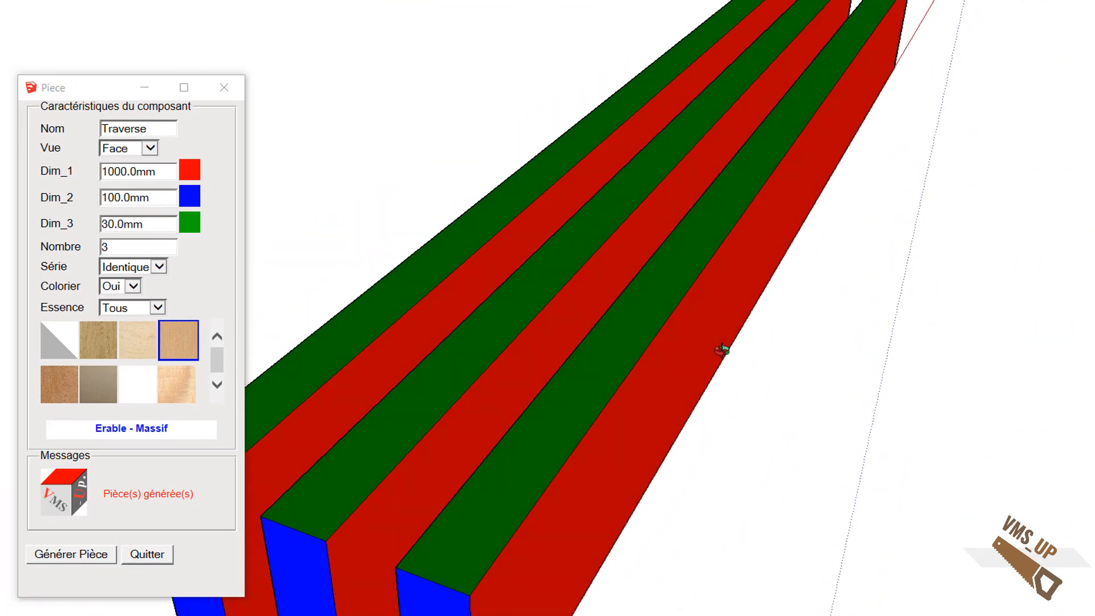
pyautogui.scroll(4, 462, 418)
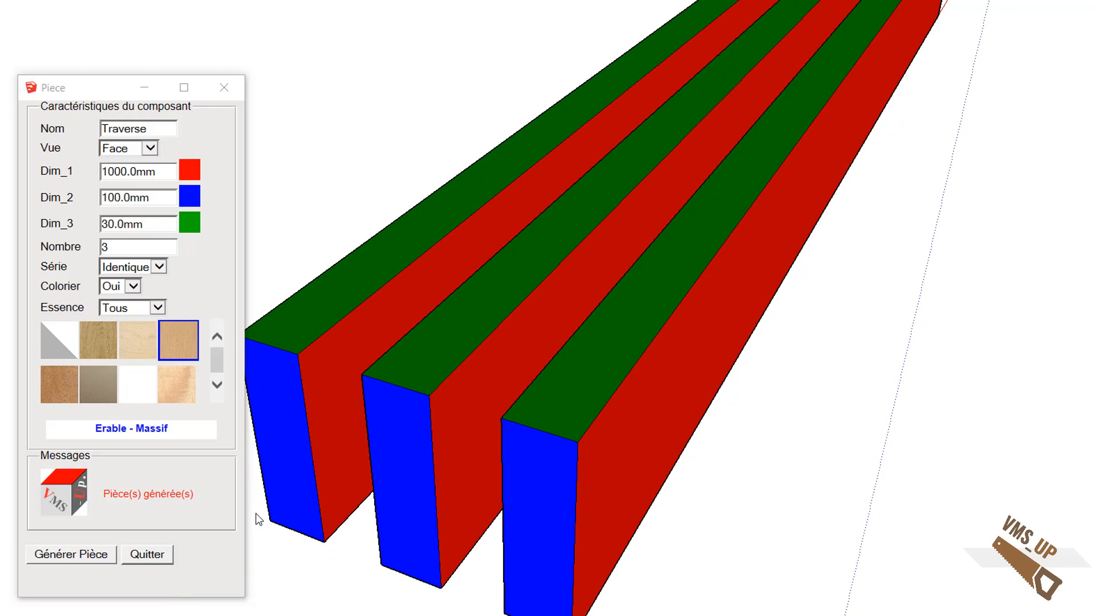
pyautogui.click(159, 553)
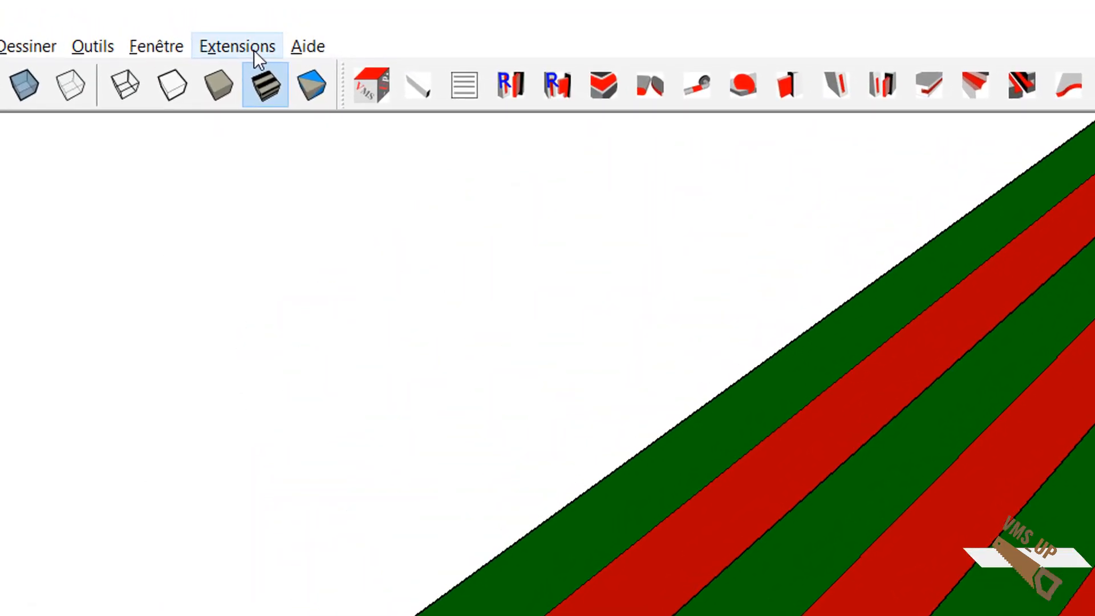
# Clear the face colours from the three pieces with Effacer les couleurs to restore their wood texture.
pyautogui.click(255, 50)
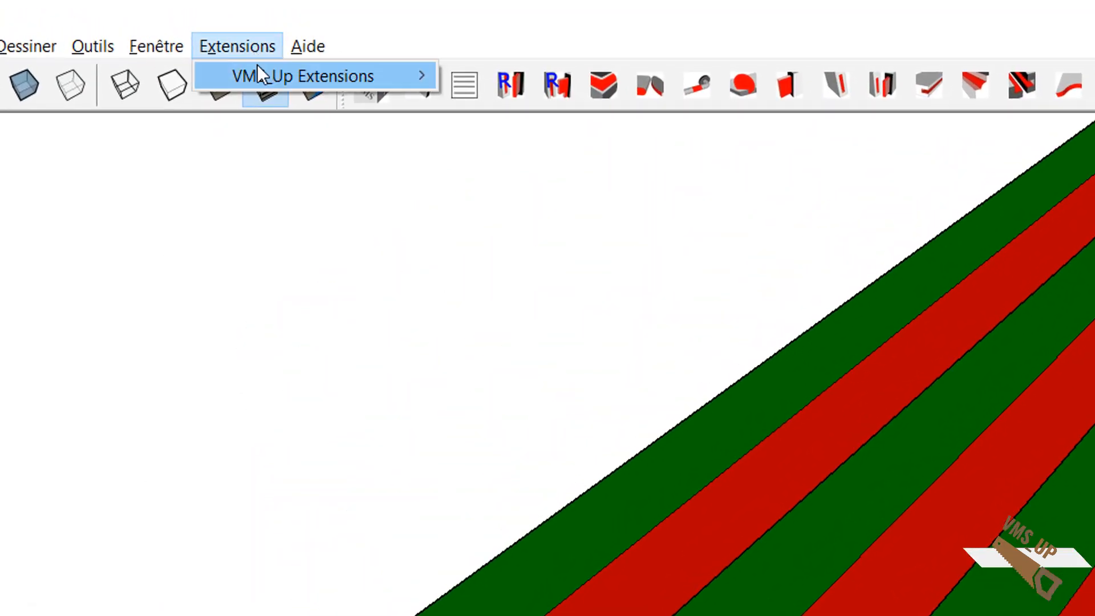
pyautogui.moveTo(258, 64)
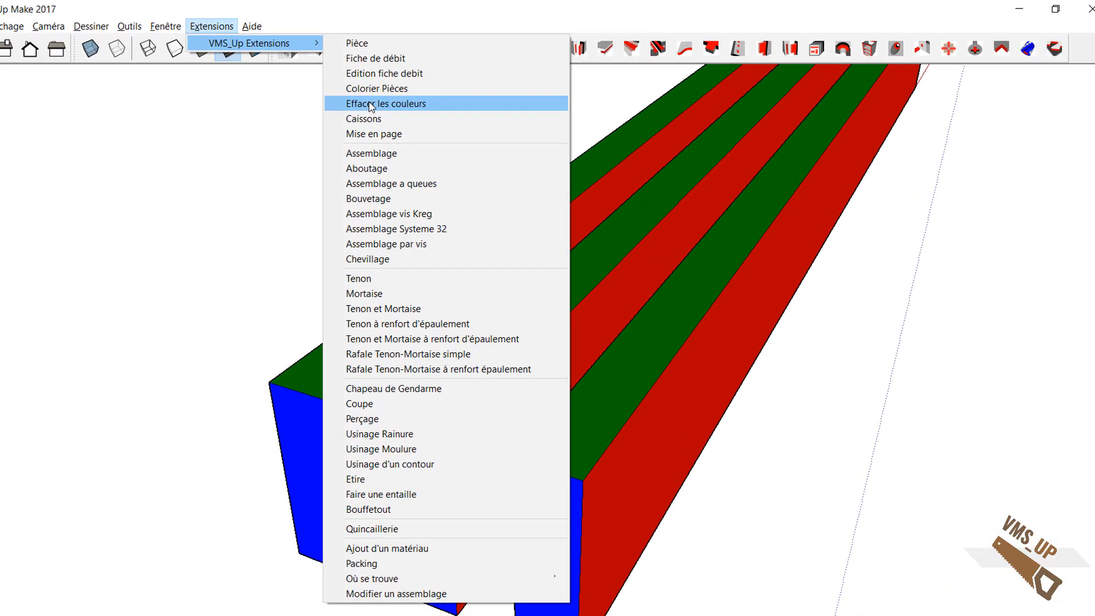
pyautogui.click(371, 103)
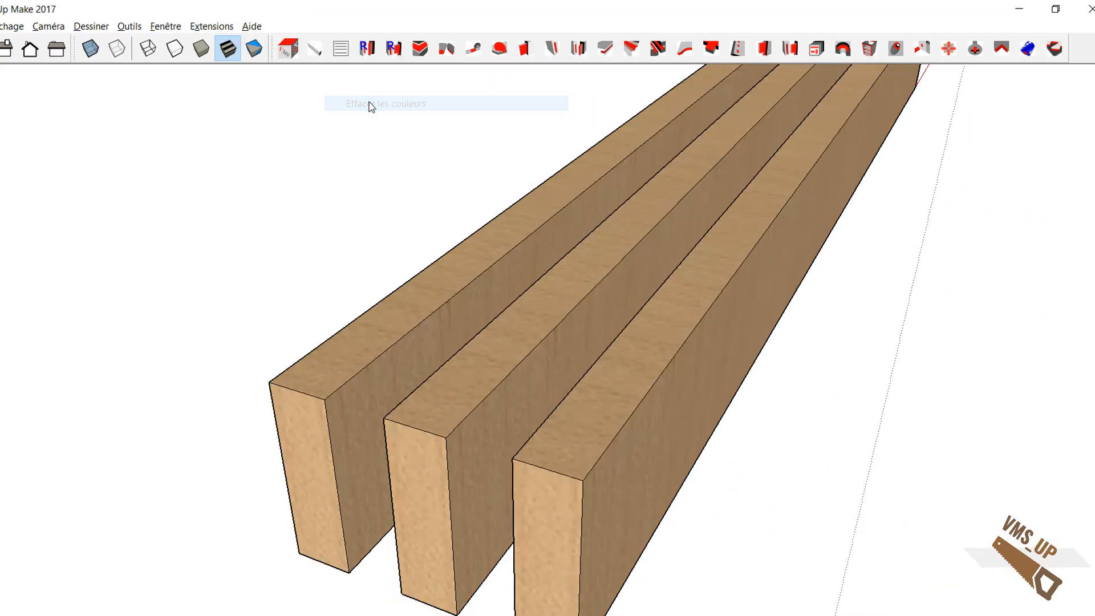
pyautogui.scroll(-2, 372, 243)
pyautogui.moveTo(372, 283); pyautogui.dragTo(662, 381, button='middle')
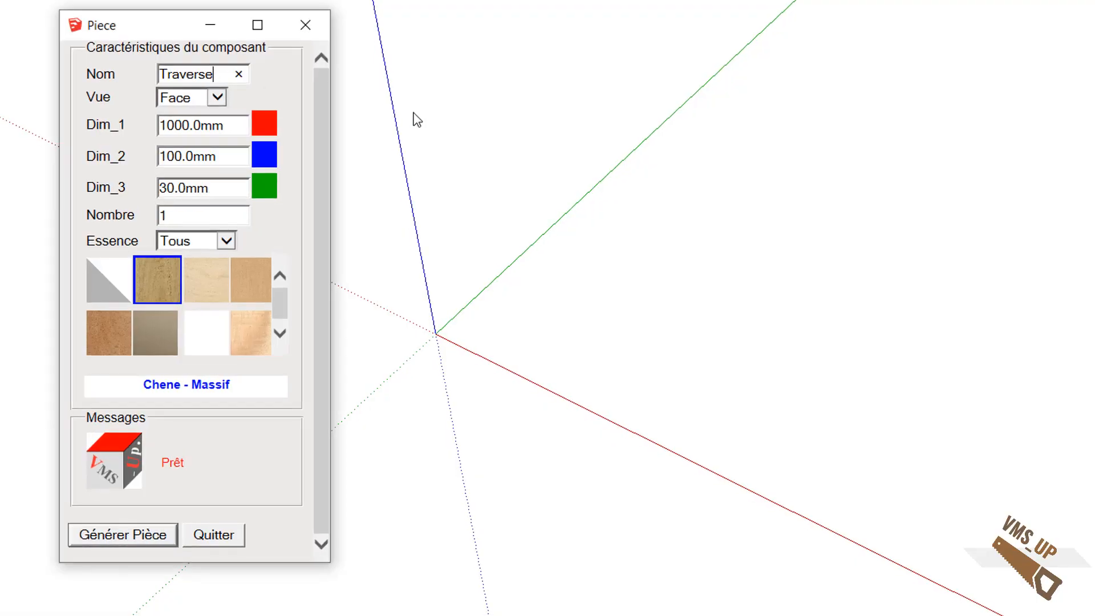
# Generate one VMS_Up piece named Traverse_longue in Face view, 1000 x 100 x 30 mm, in Chene - Massif.
pyautogui.write('longue')
pyautogui.press('Tab')
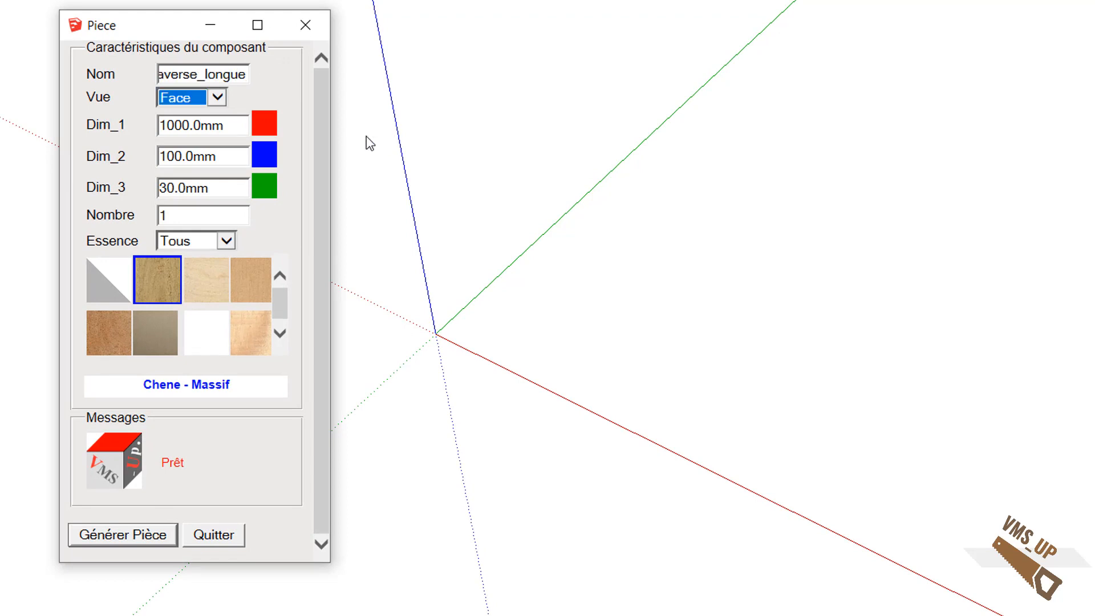
pyautogui.click(219, 98)
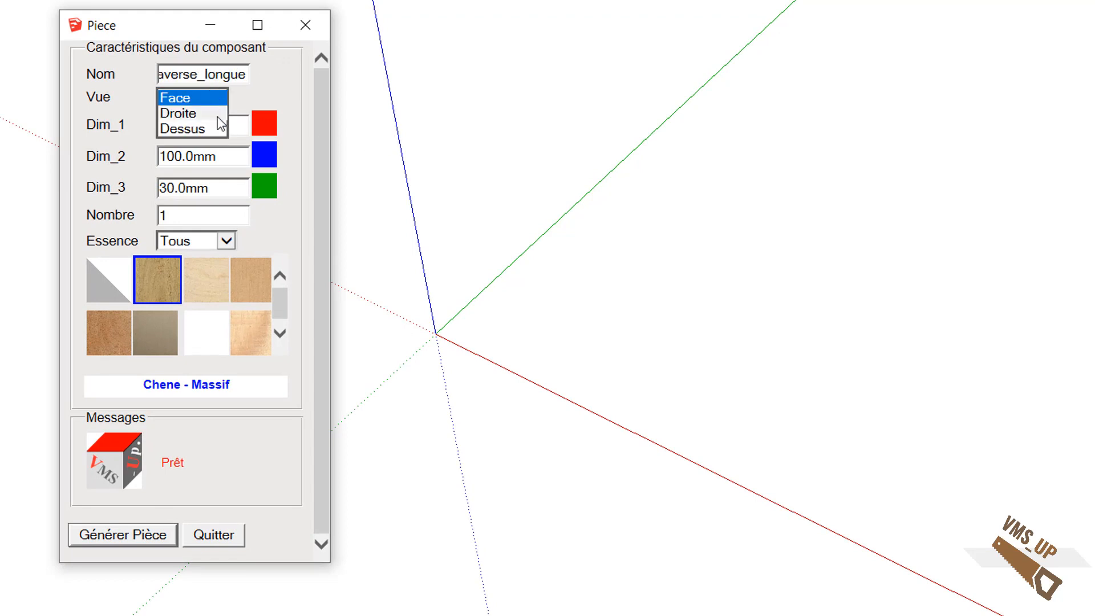
pyautogui.click(220, 97)
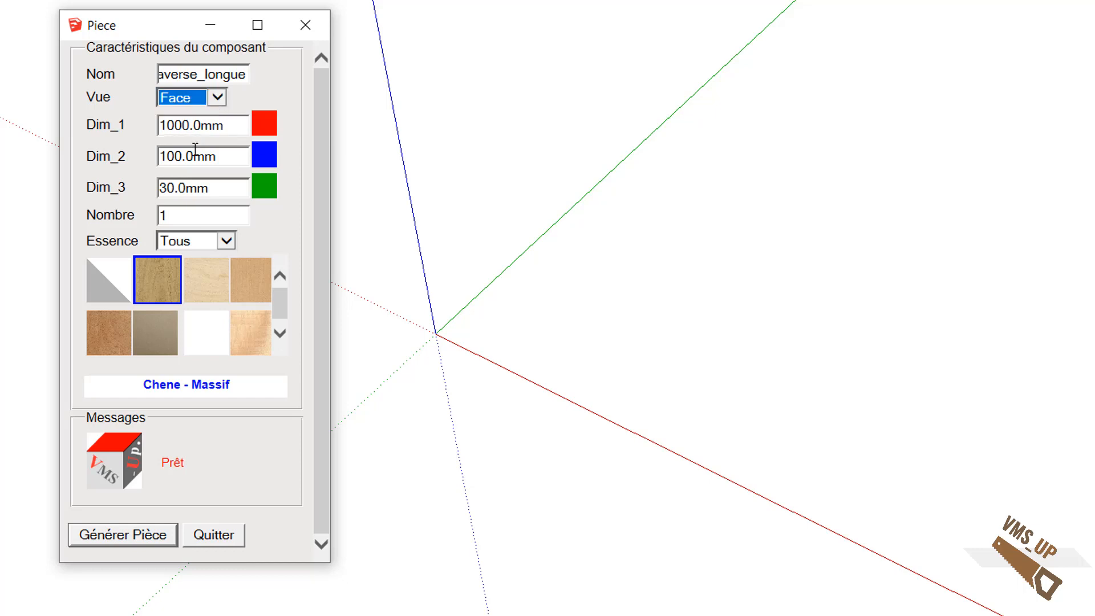
pyautogui.click(130, 541)
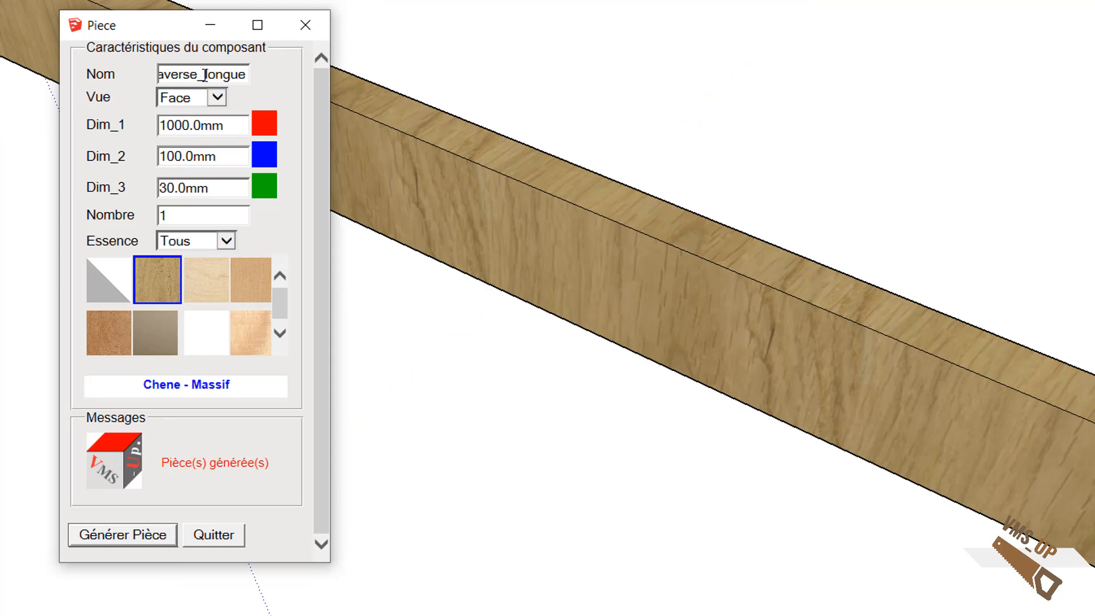
# Name the second piece Traverse_large and set its Vue to Droite.
pyautogui.moveTo(213, 78); pyautogui.dragTo(234, 78)
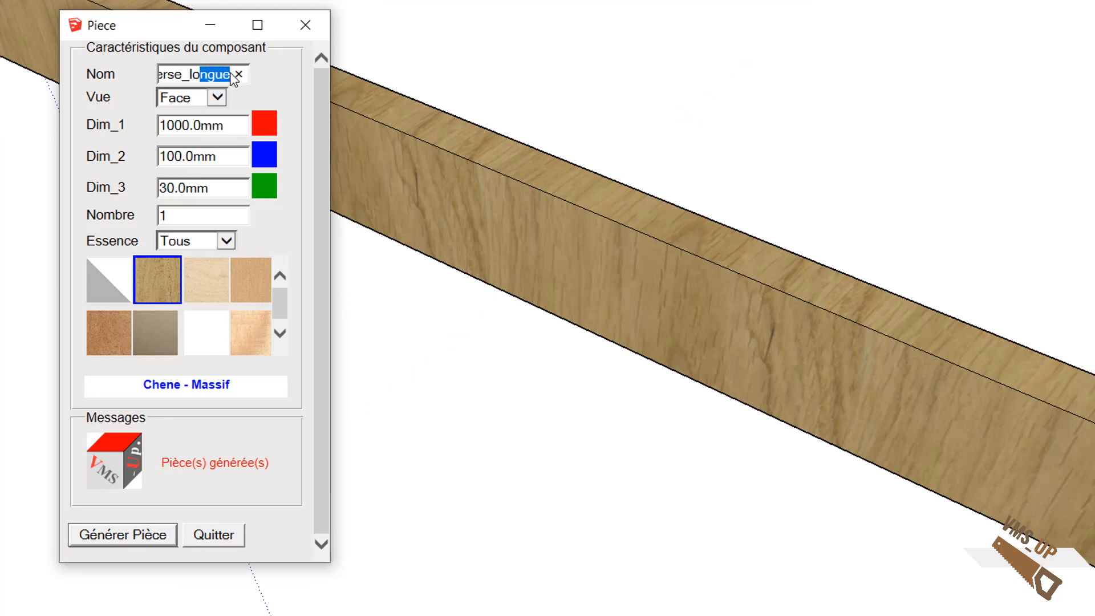
pyautogui.press('BackSpace')
pyautogui.press('BackSpace')
pyautogui.write('arge')
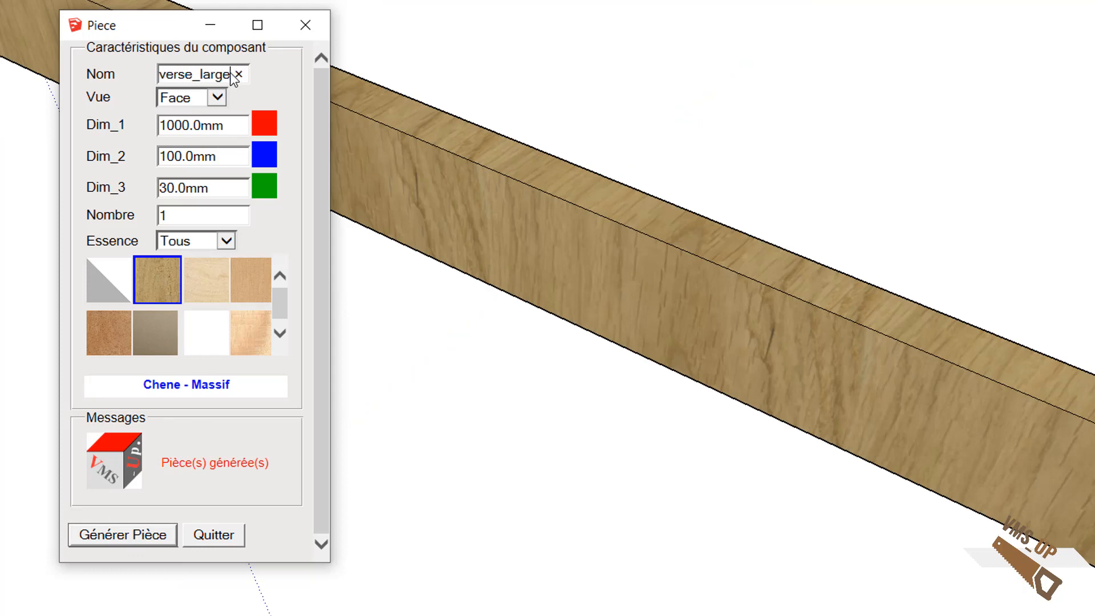
pyautogui.click(218, 98)
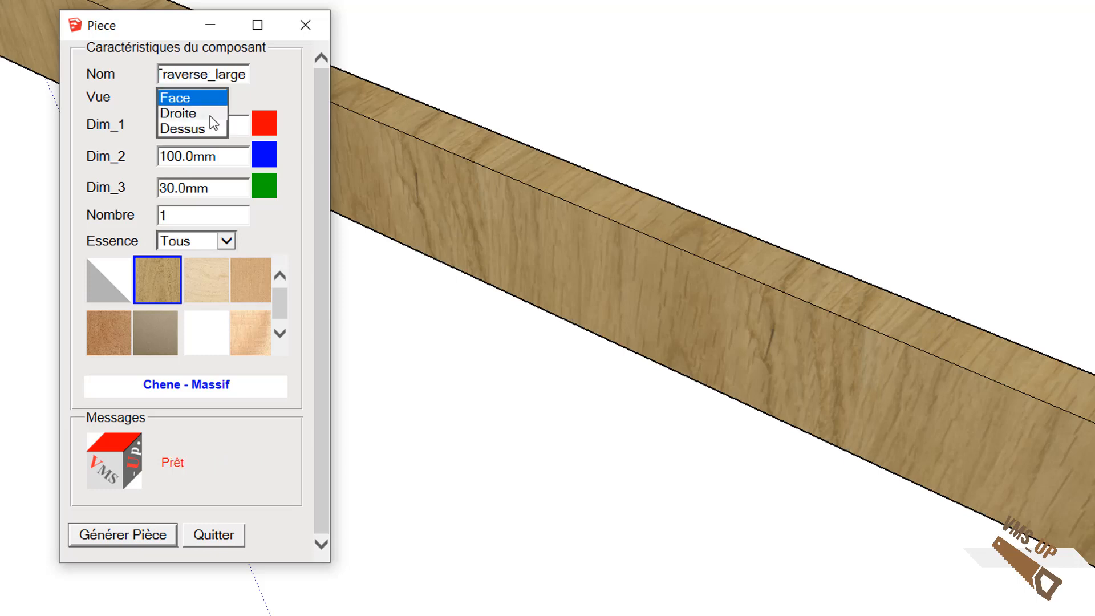
pyautogui.click(210, 116)
# Set Dim_1 to 500 mm, generate the Traverse_large piece, and quit the Piece dialog.
pyautogui.moveTo(162, 124); pyautogui.dragTo(176, 127)
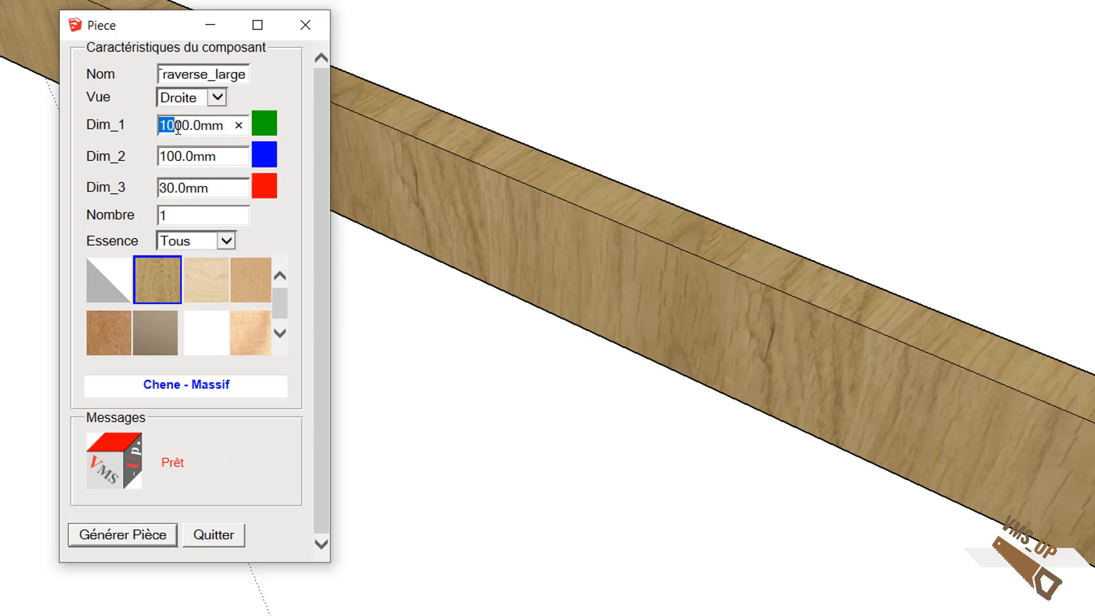
pyautogui.write('5')
pyautogui.press('Tab')
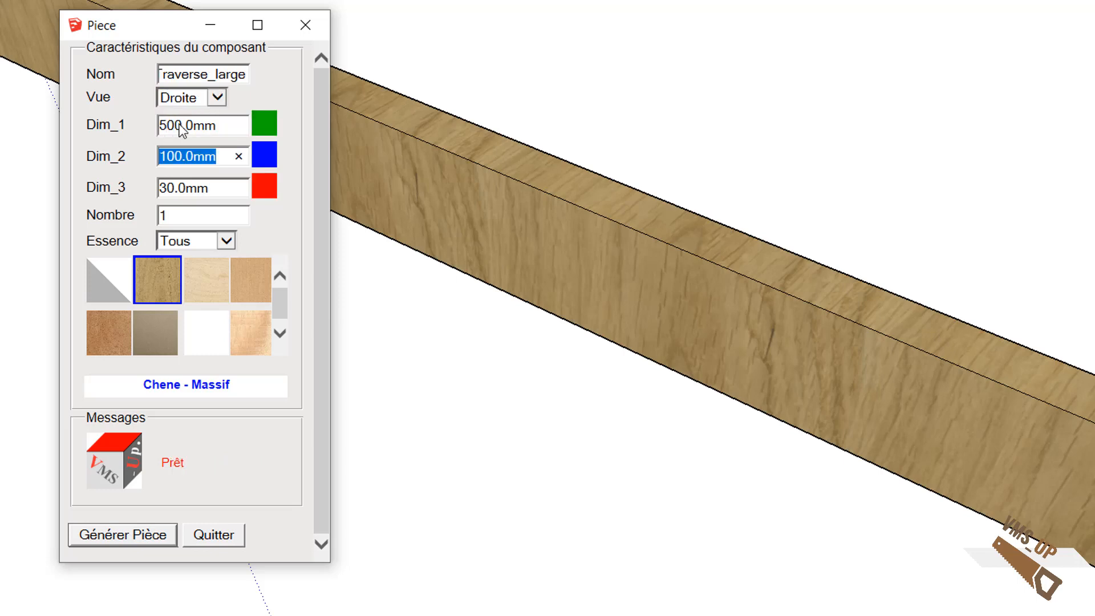
pyautogui.click(140, 535)
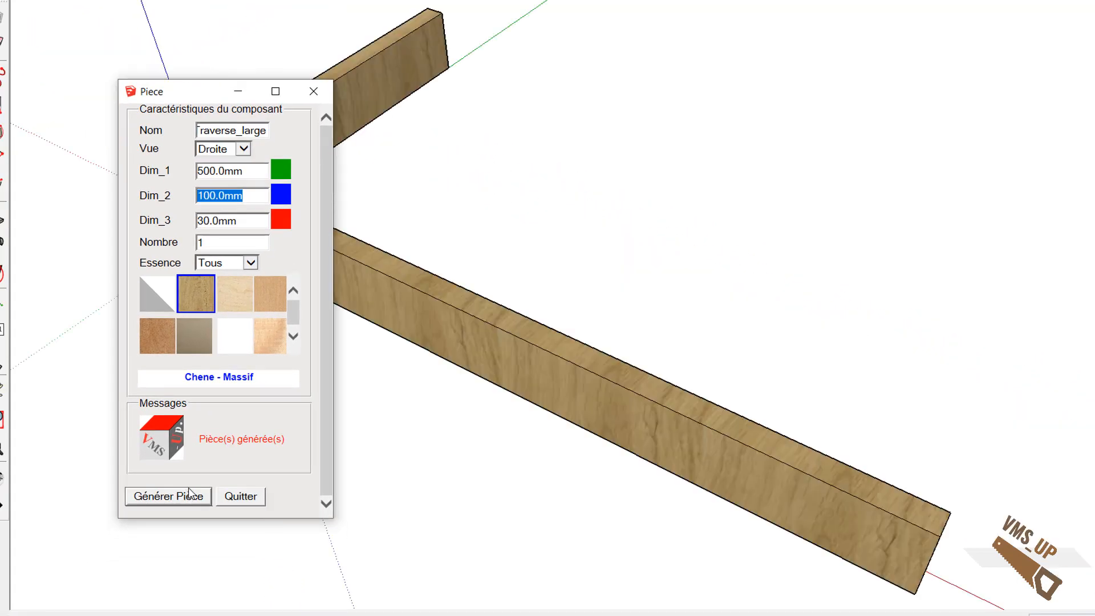
pyautogui.click(238, 495)
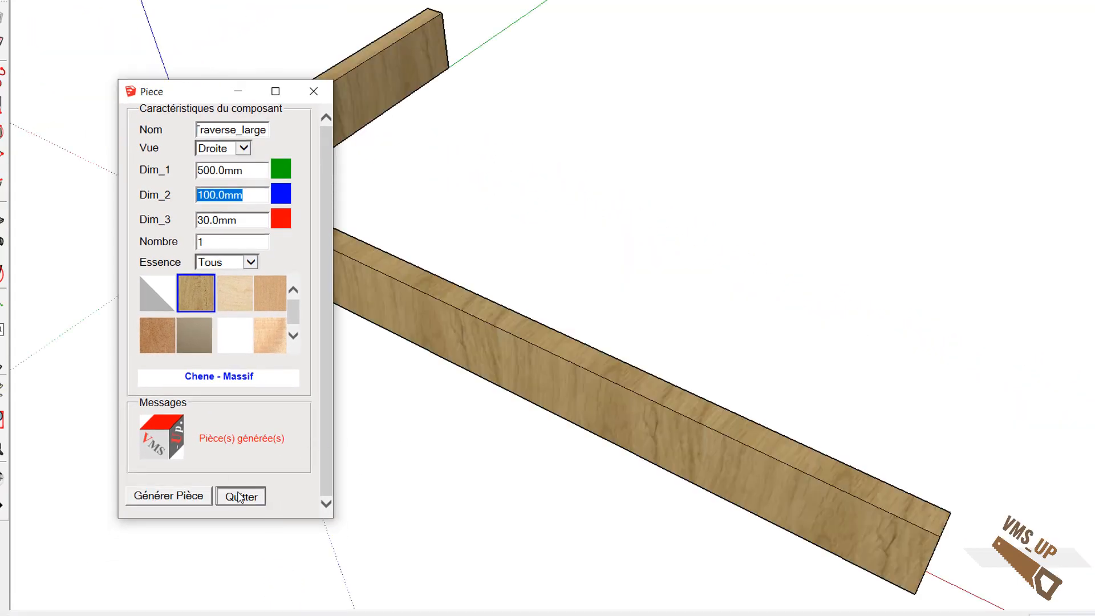
pyautogui.moveTo(312, 461); pyautogui.dragTo(837, 520, button='middle')
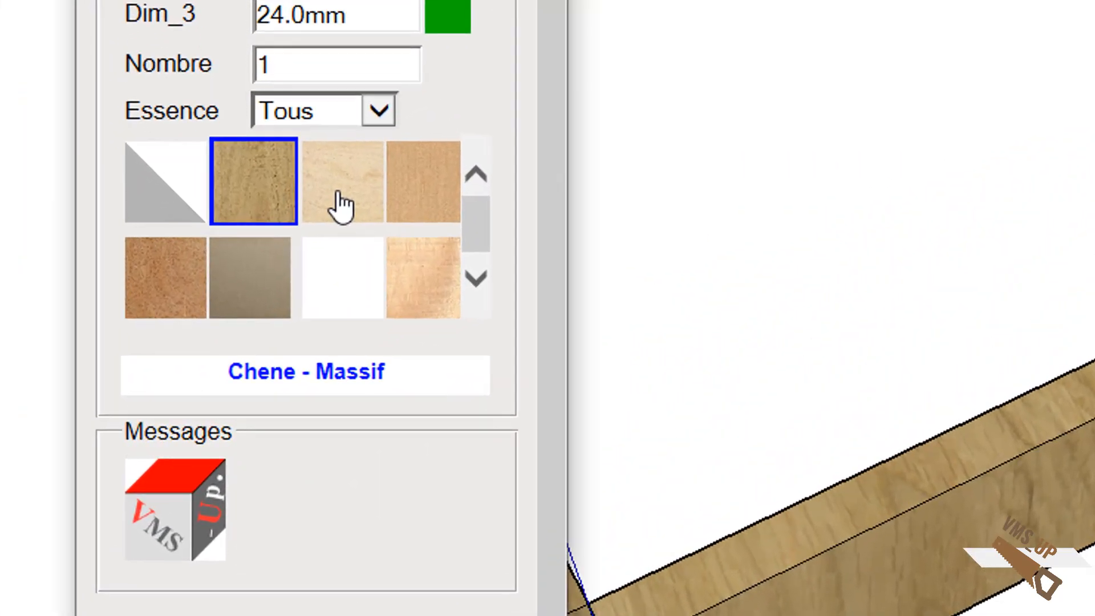
# Try the materials Contreplaque - Panneau, Erable - Massif, Pin - Massif and MDF - Panneau for the piece.
pyautogui.click(331, 244)
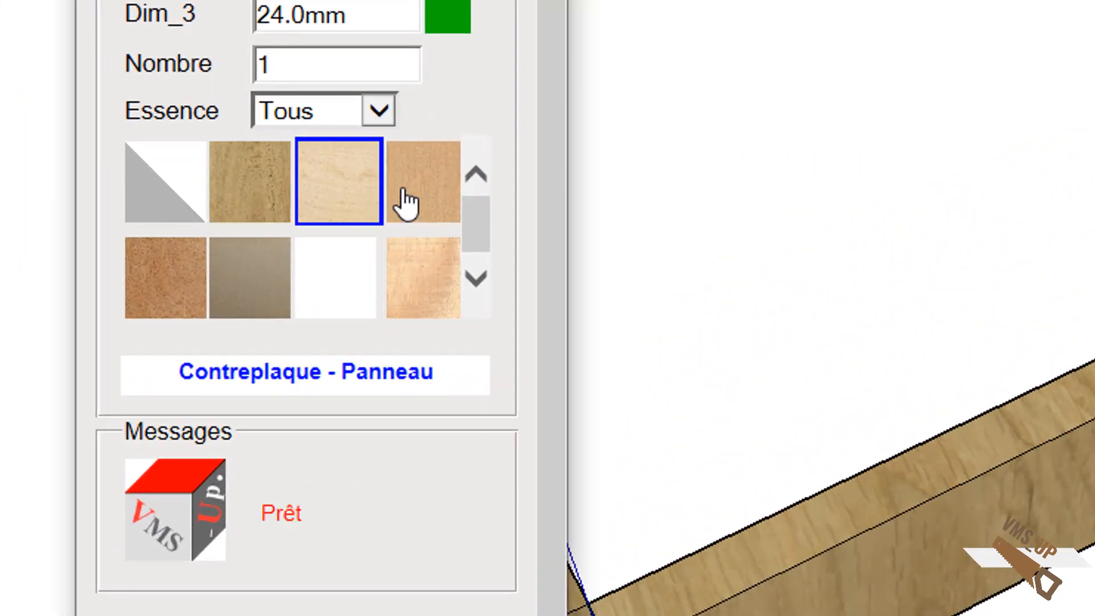
pyautogui.click(382, 236)
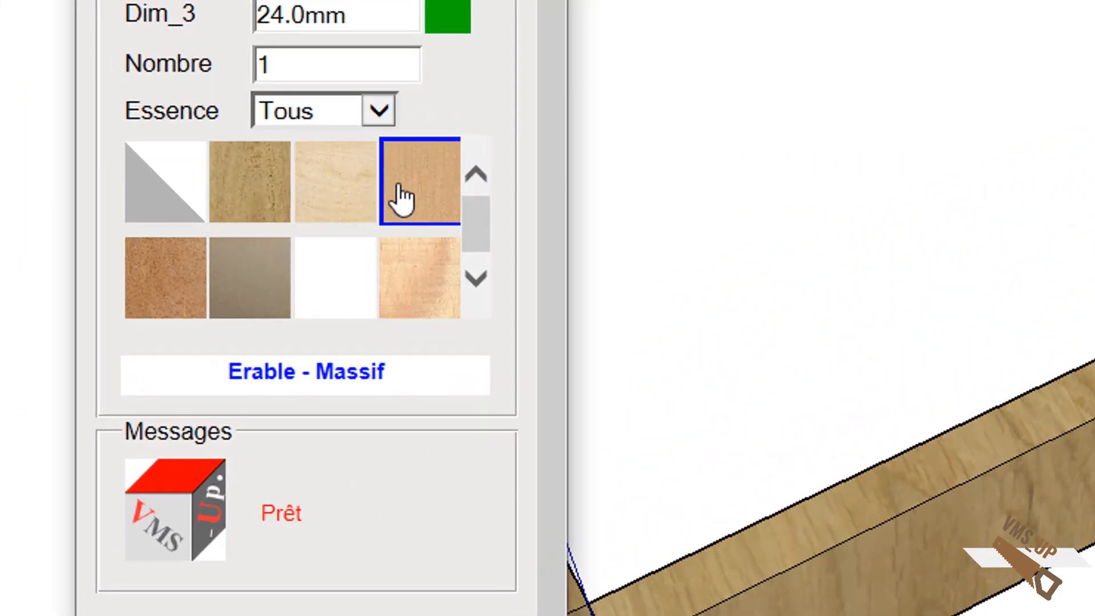
pyautogui.click(433, 295)
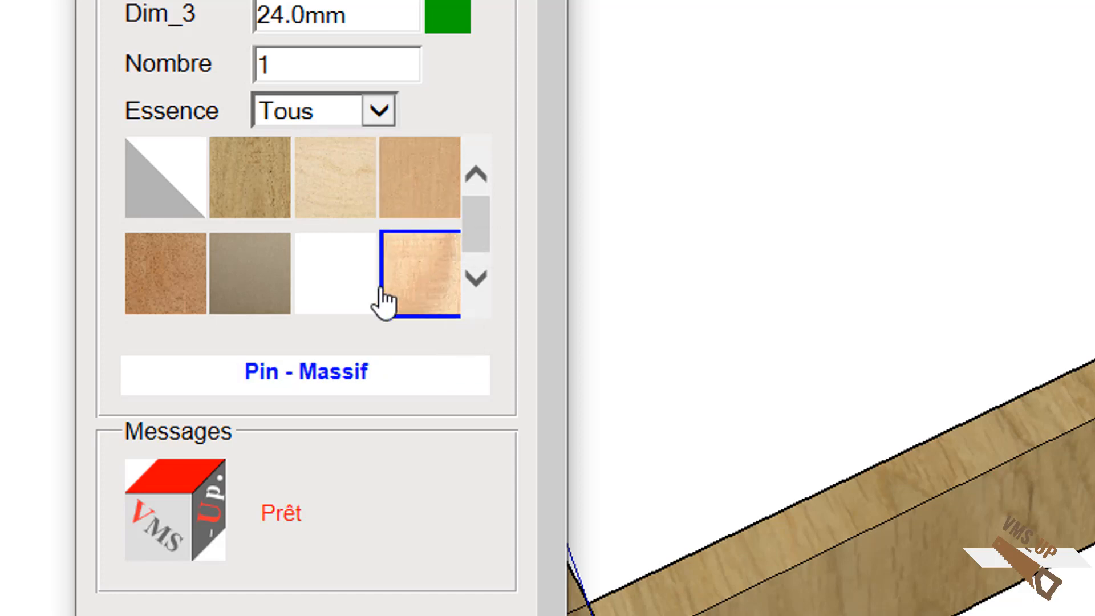
pyautogui.click(275, 280)
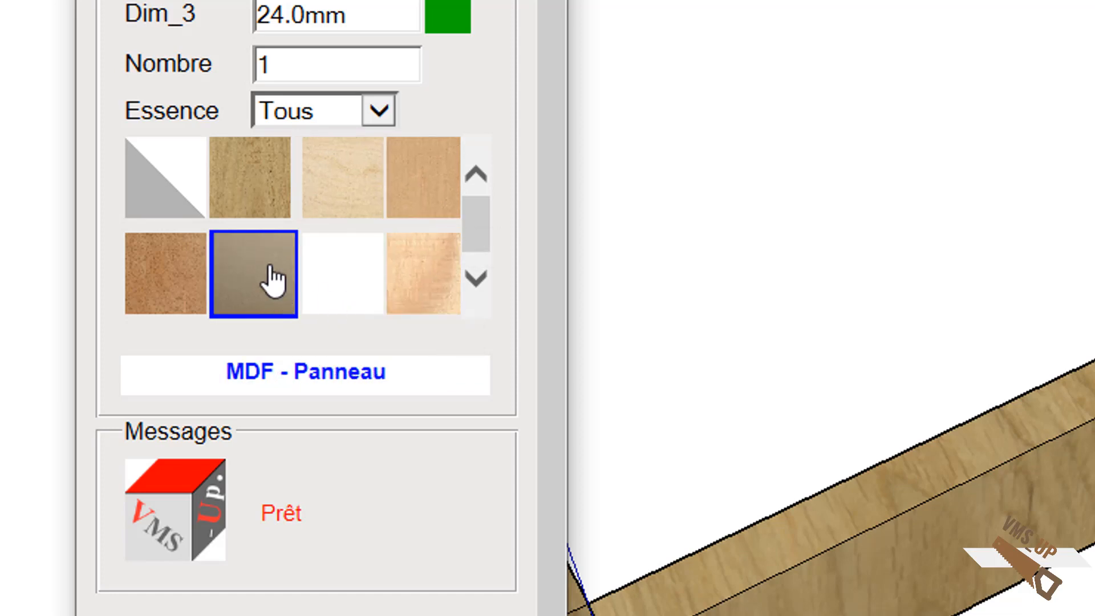
# Filter the materials by Essence, first Massif and then Panneau.
pyautogui.click(385, 108)
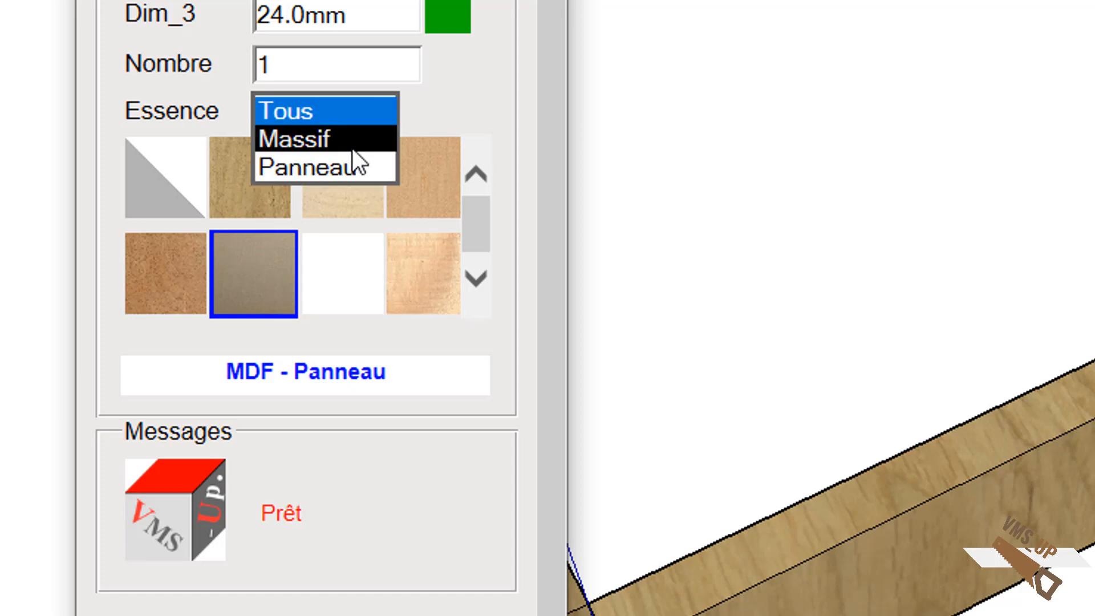
pyautogui.click(351, 147)
pyautogui.click(377, 108)
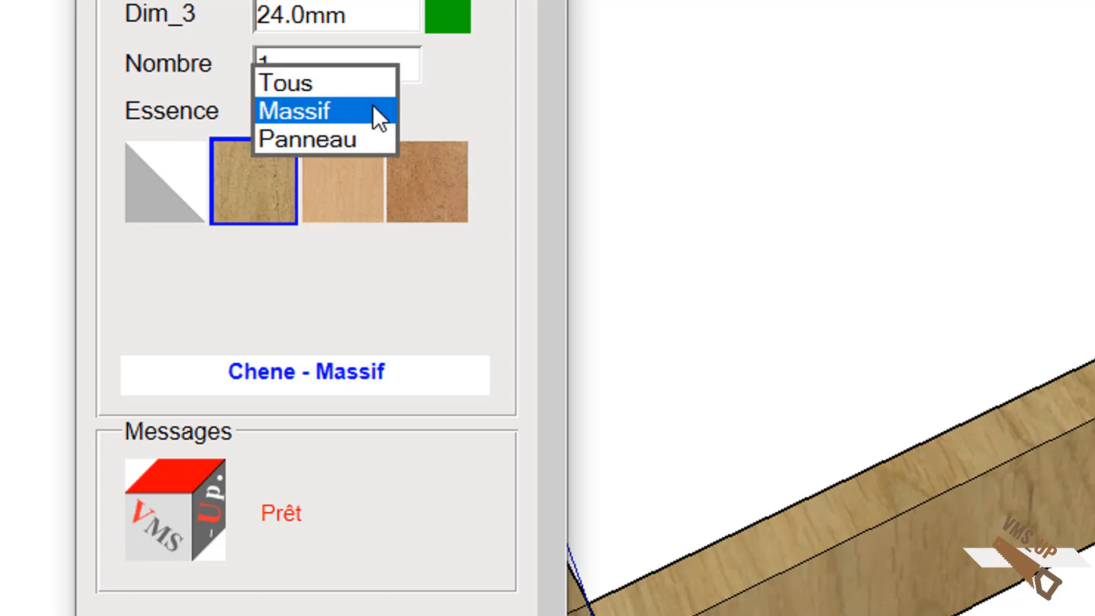
pyautogui.click(363, 144)
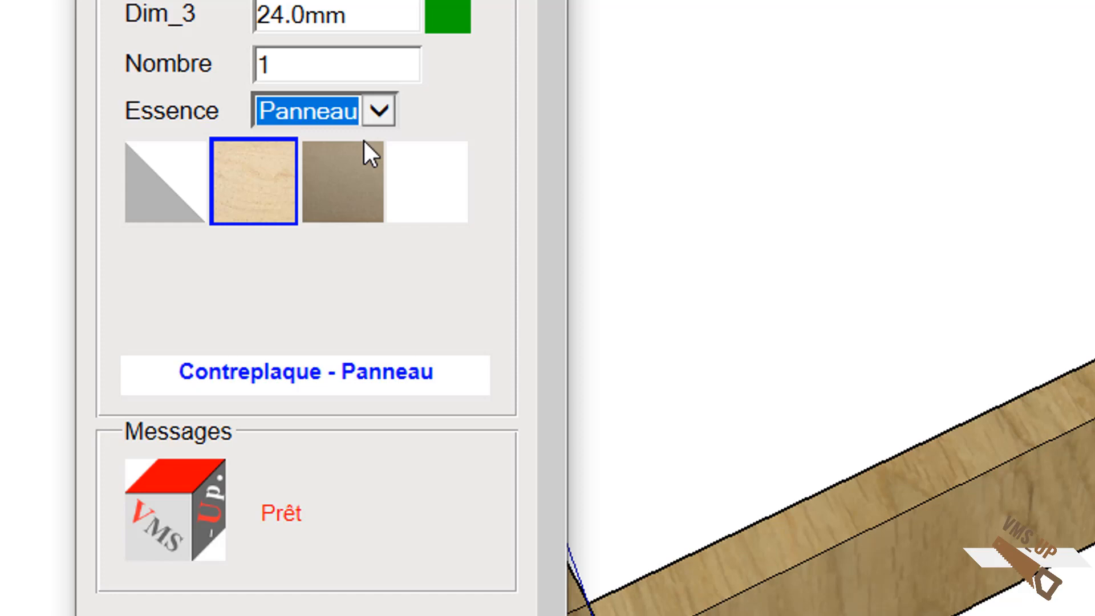
# Reclassify the Contreplaque material from Panneau to Massif.
pyautogui.click(267, 188)
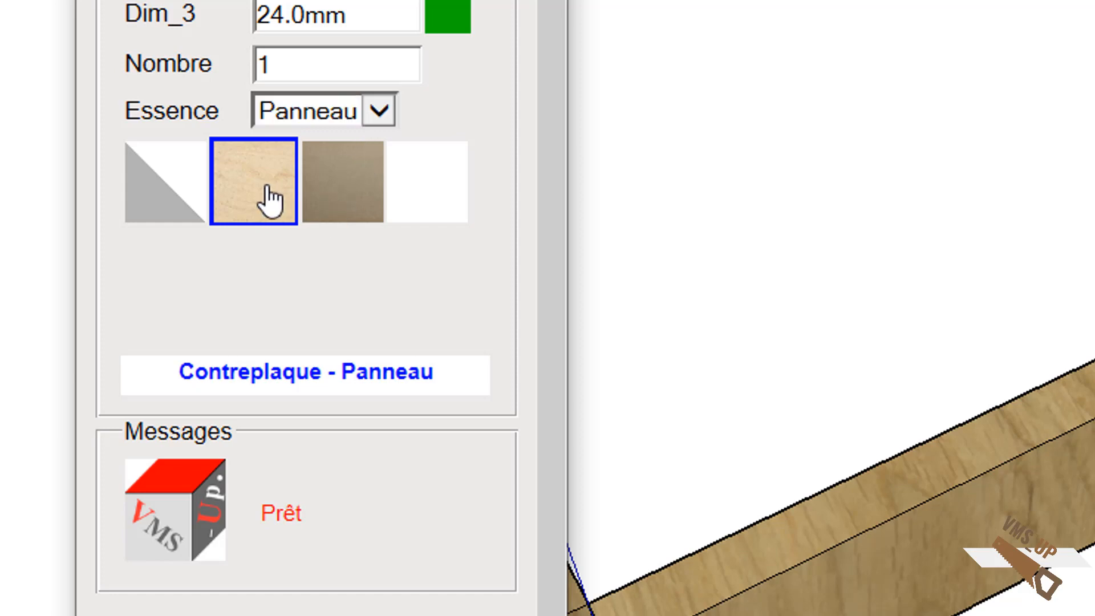
pyautogui.click(376, 383)
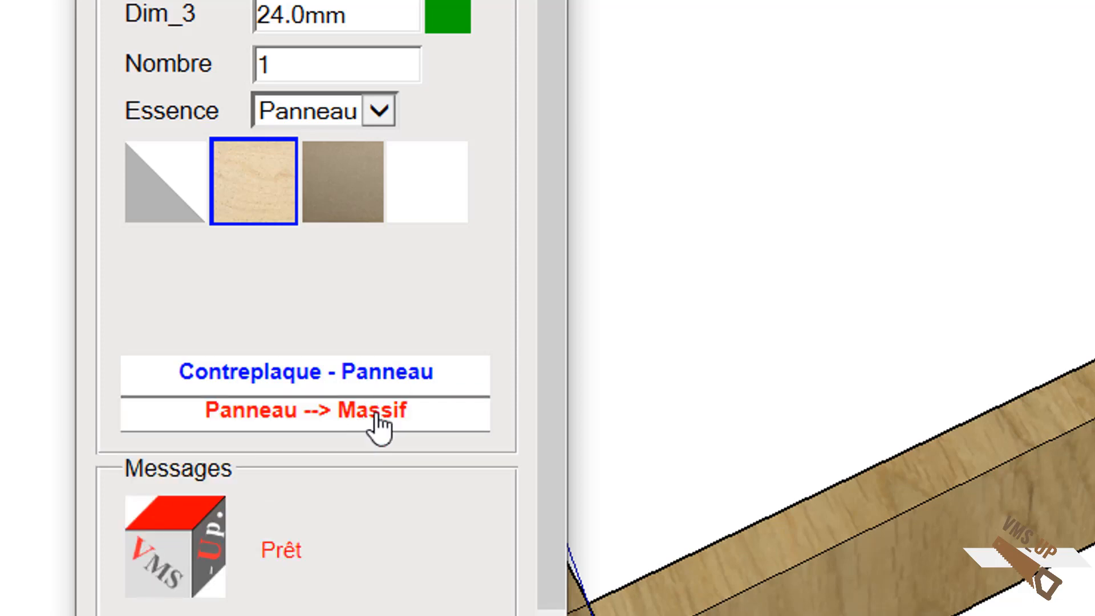
pyautogui.click(375, 414)
# Filter the materials by Massif and reclassify Contreplaque from Massif back to Panneau.
pyautogui.click(380, 112)
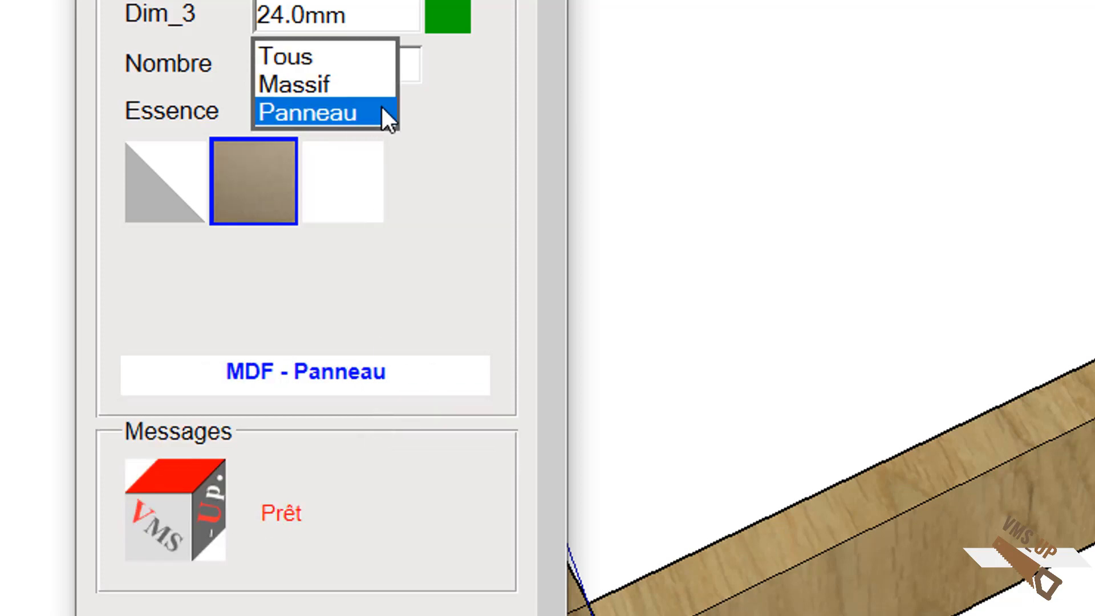
pyautogui.click(360, 87)
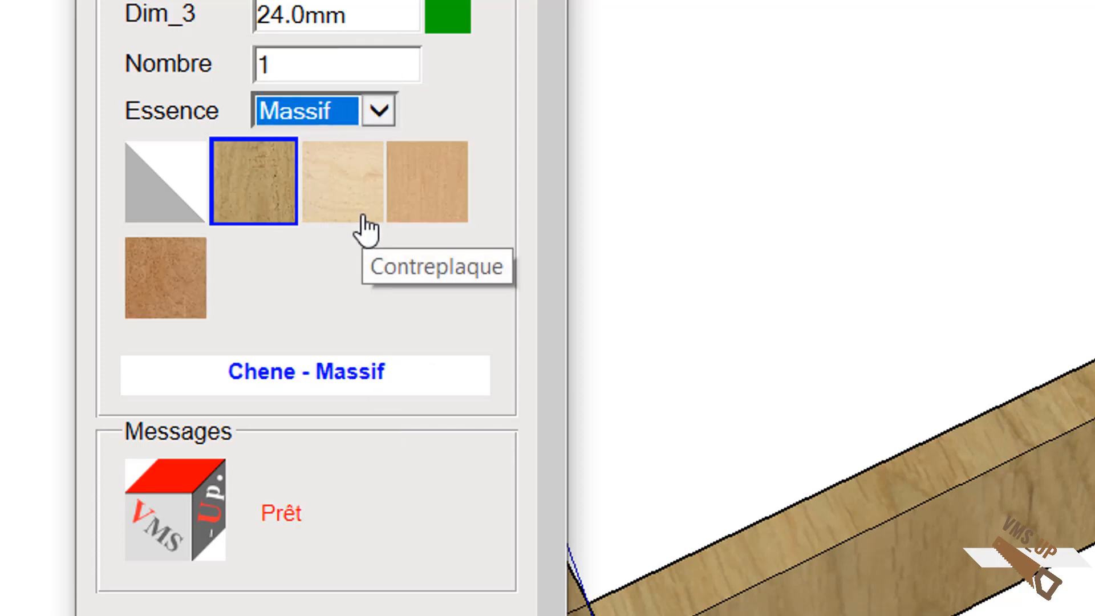
pyautogui.click(362, 191)
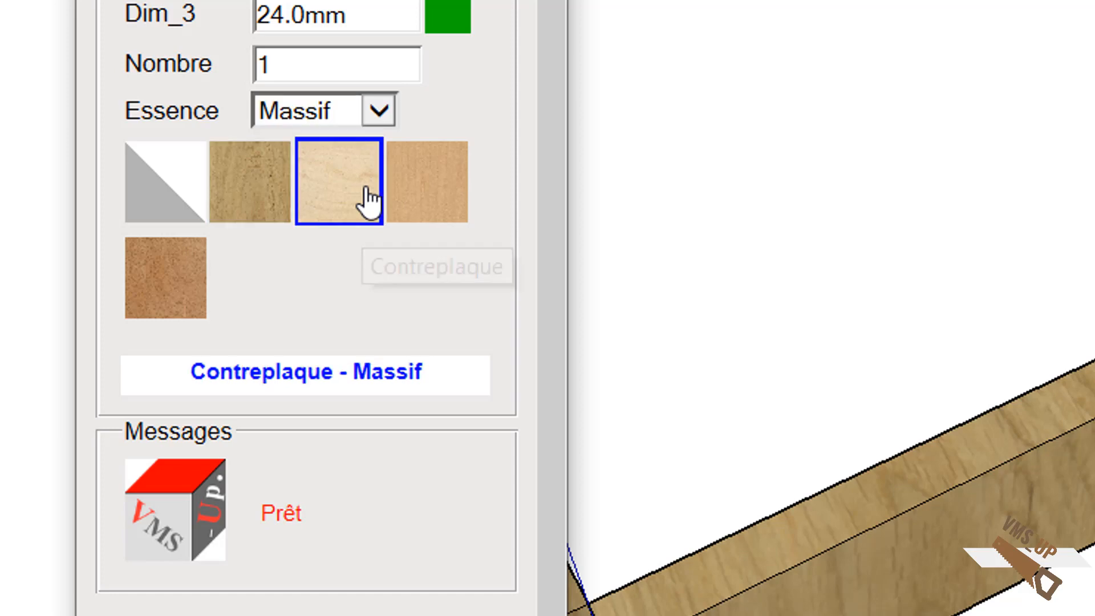
pyautogui.click(371, 365)
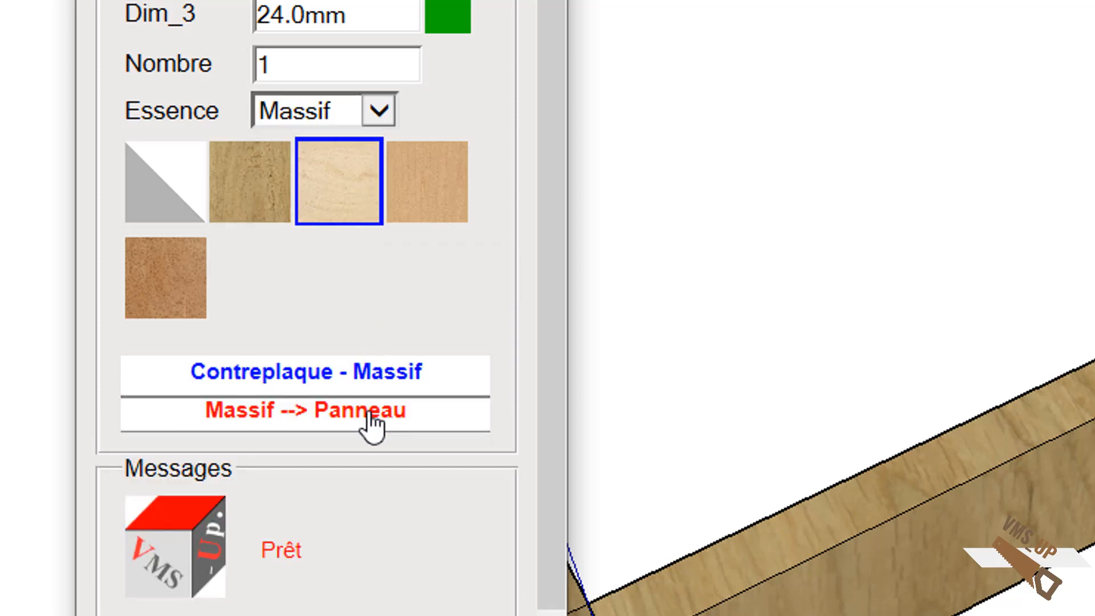
pyautogui.click(370, 415)
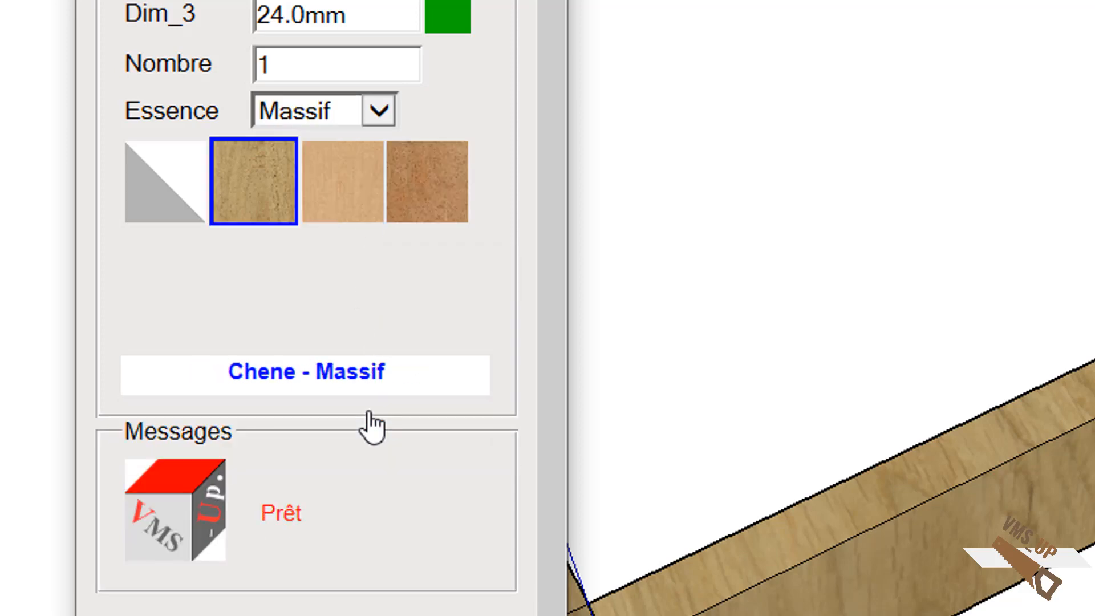
# Switch the Dossier materiaux to Mes_bois_exotiques and quit the Piece dialog.
pyautogui.rightClick(672, 212)
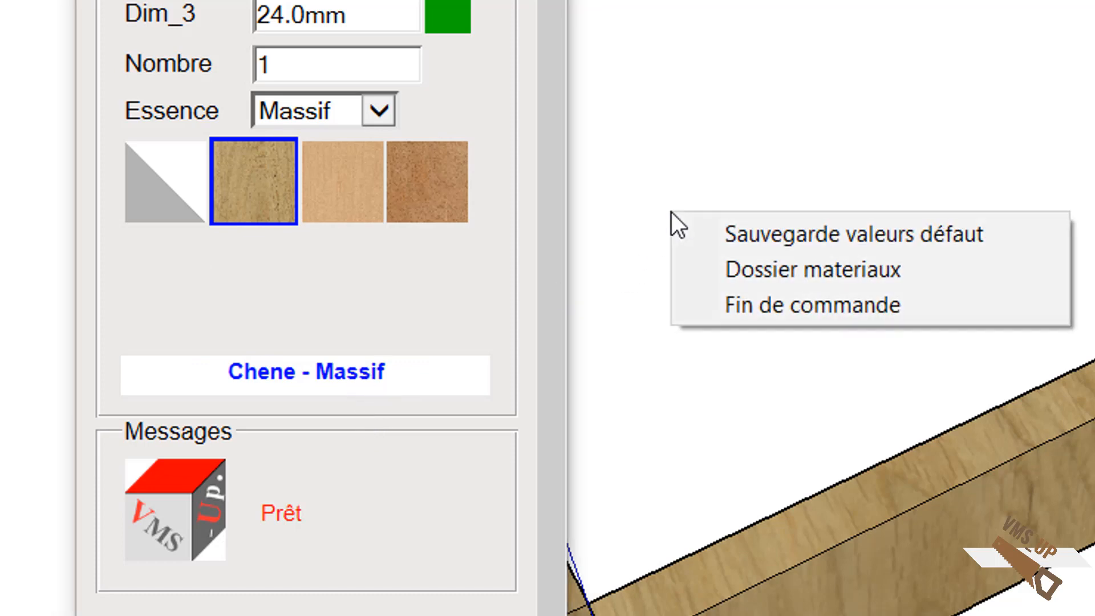
pyautogui.click(772, 278)
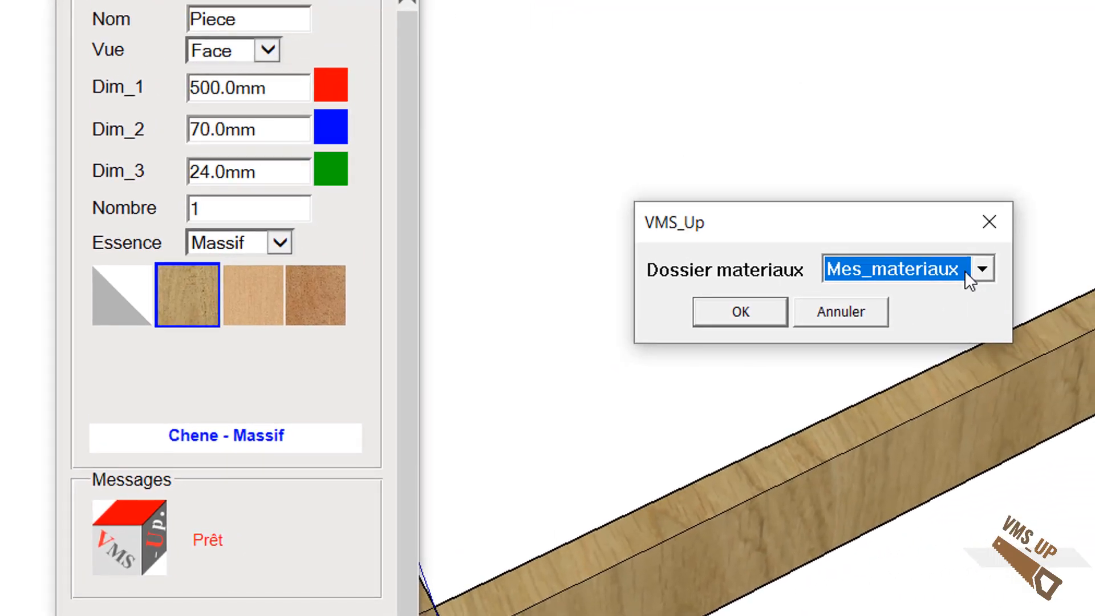
pyautogui.click(989, 267)
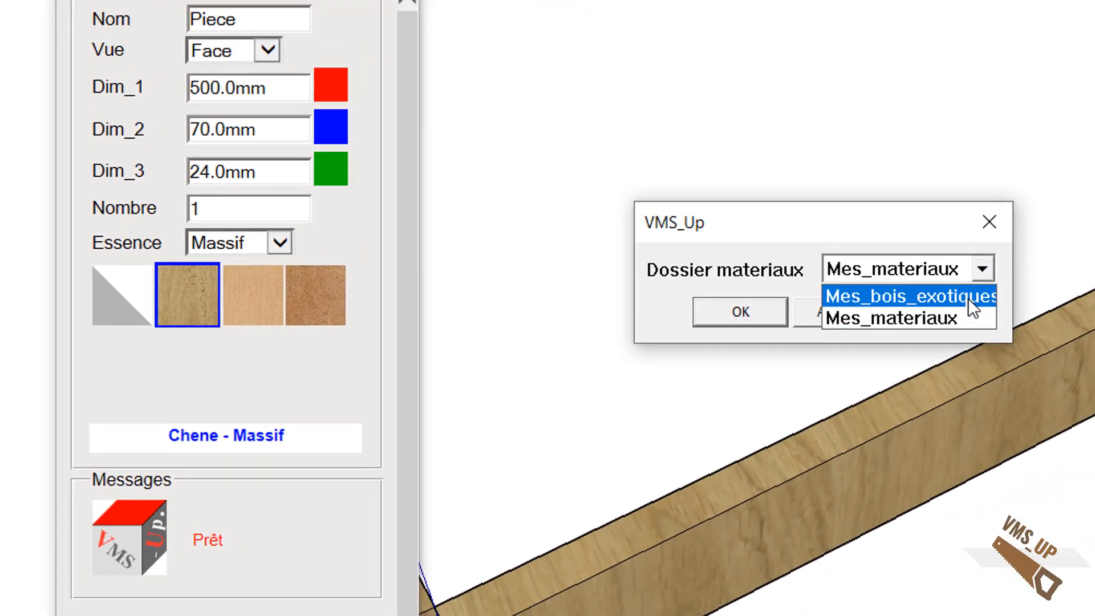
pyautogui.click(975, 294)
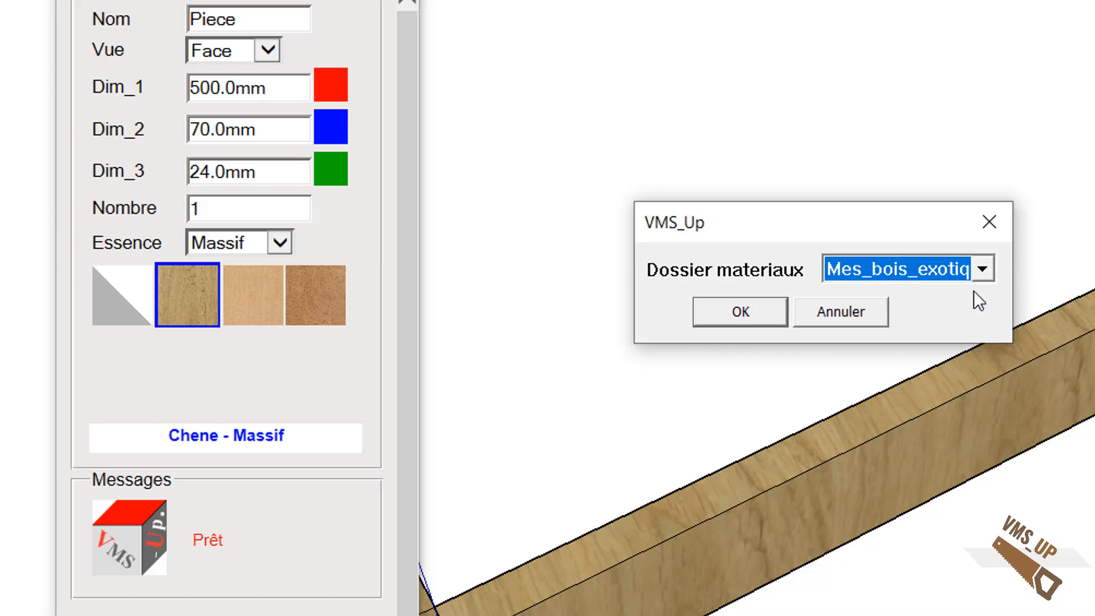
pyautogui.click(751, 316)
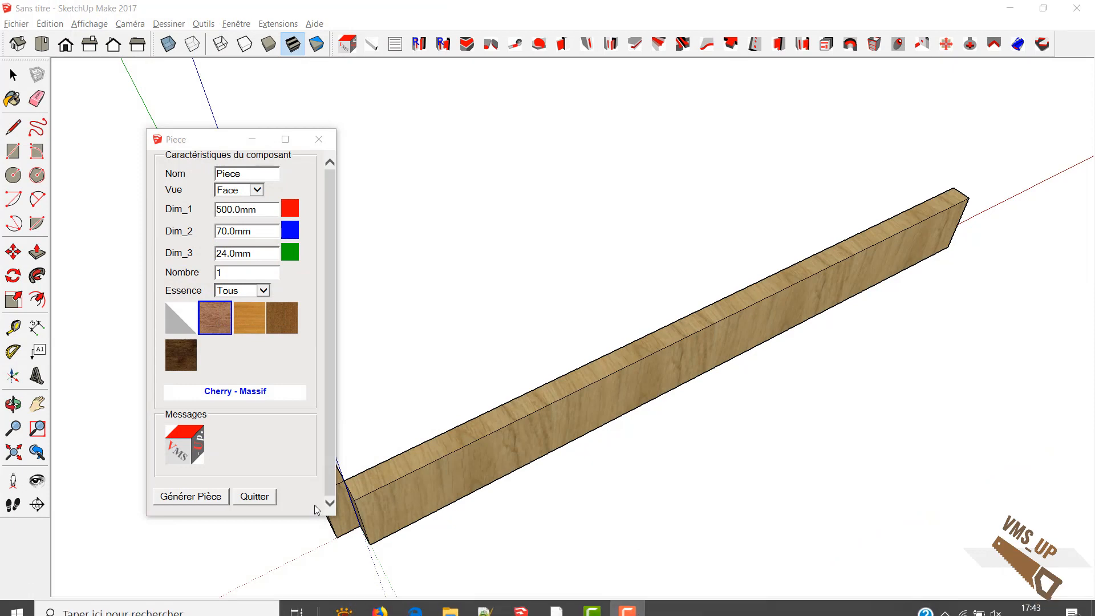
pyautogui.click(272, 501)
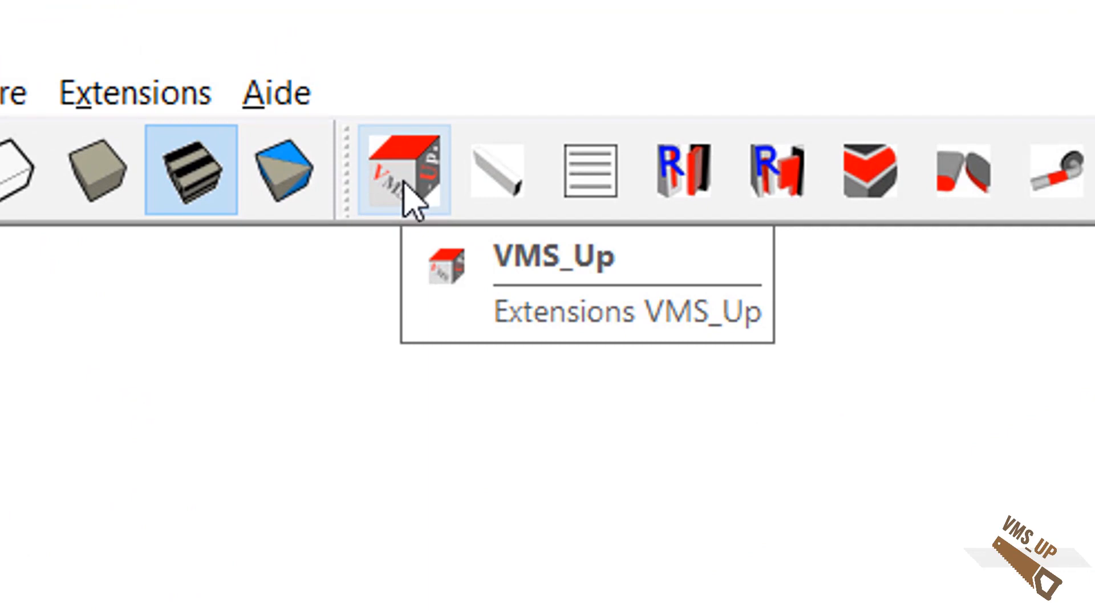
pyautogui.click(137, 91)
pyautogui.moveTo(152, 142)
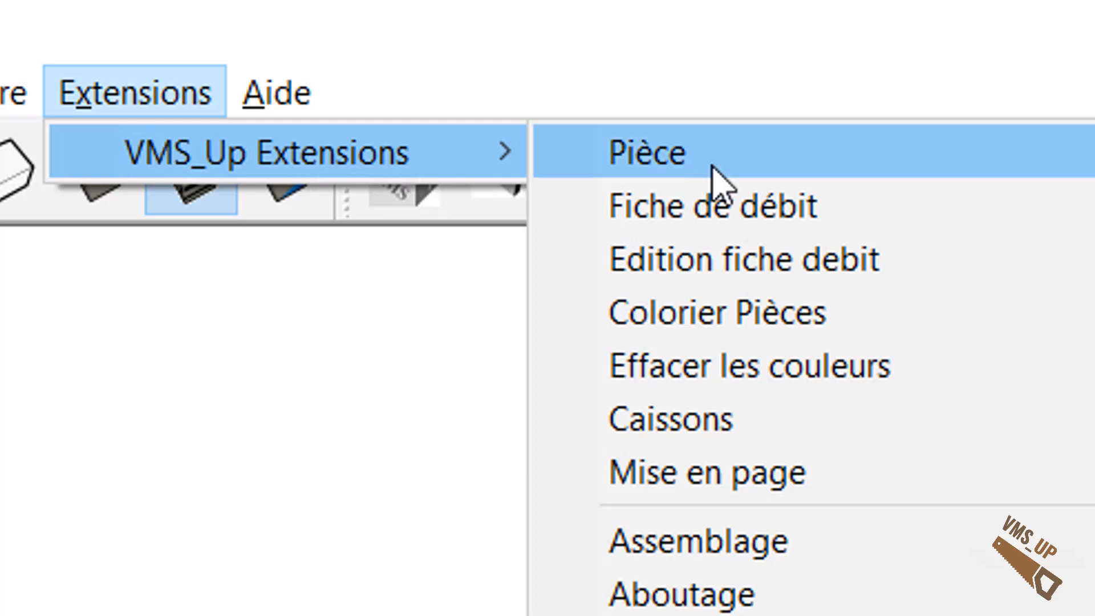
pyautogui.click(780, 62)
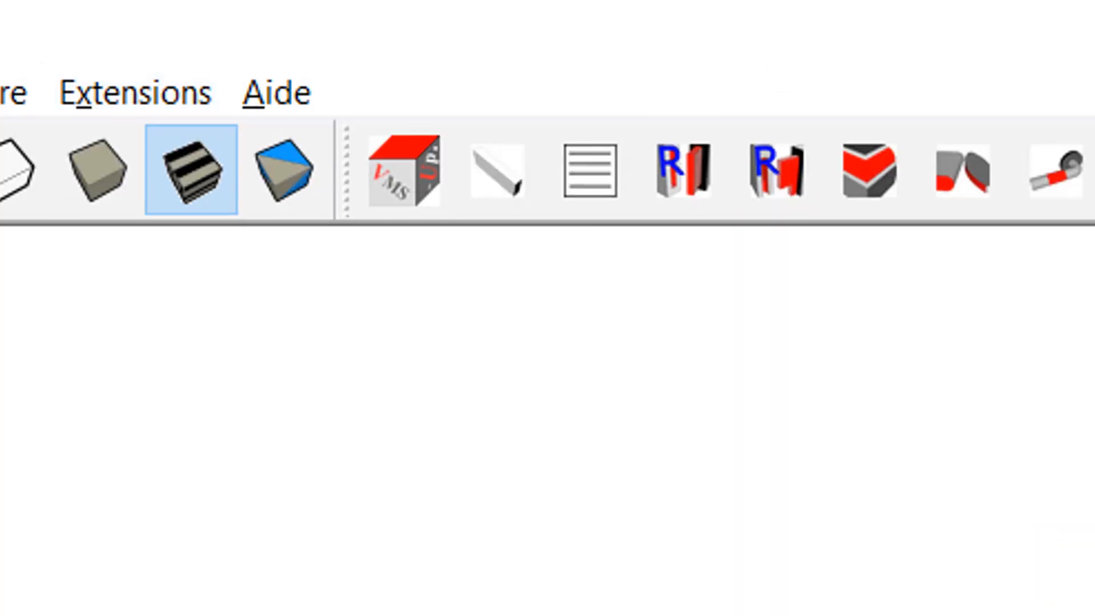